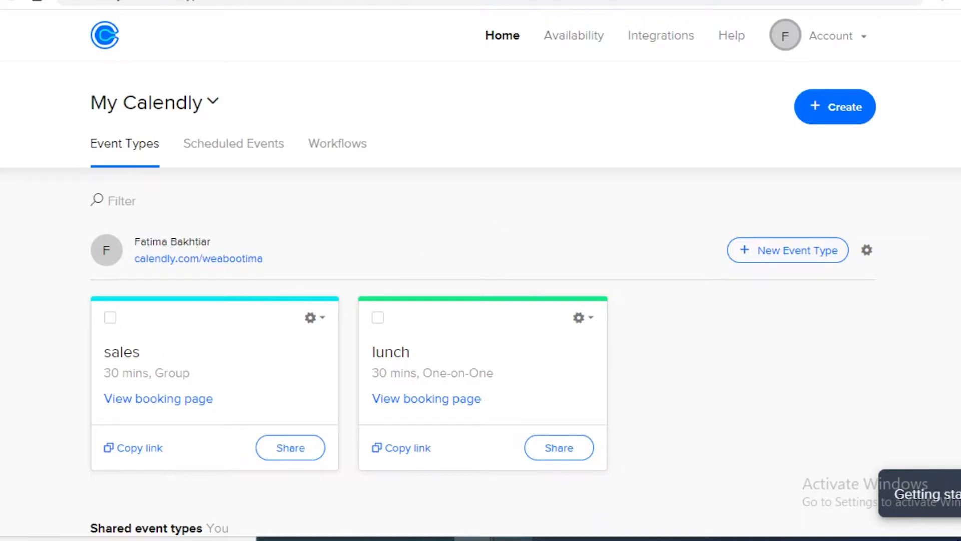
# Start creating a new One-on-One event type.
pyautogui.scroll(-5, 356, 467)
pyautogui.scroll(5, 407, 385)
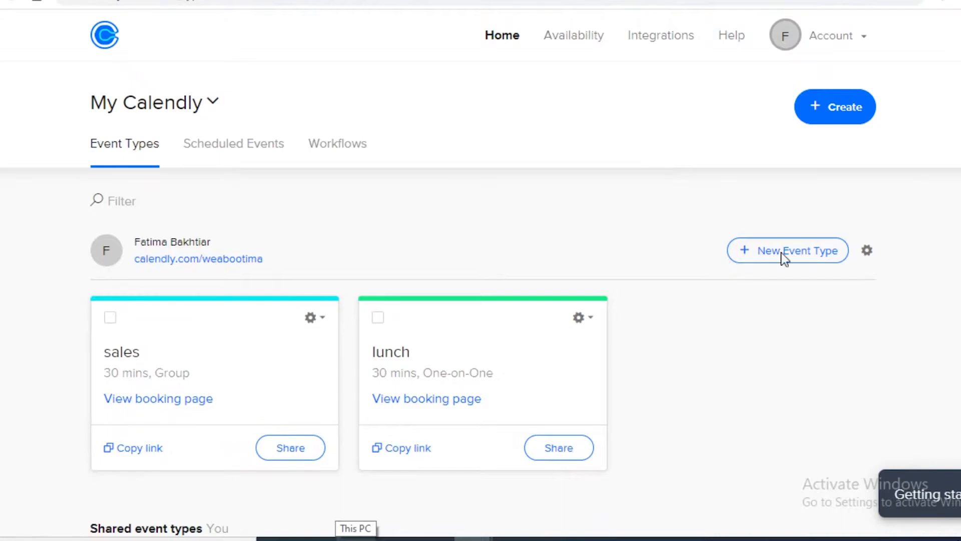
pyautogui.click(817, 110)
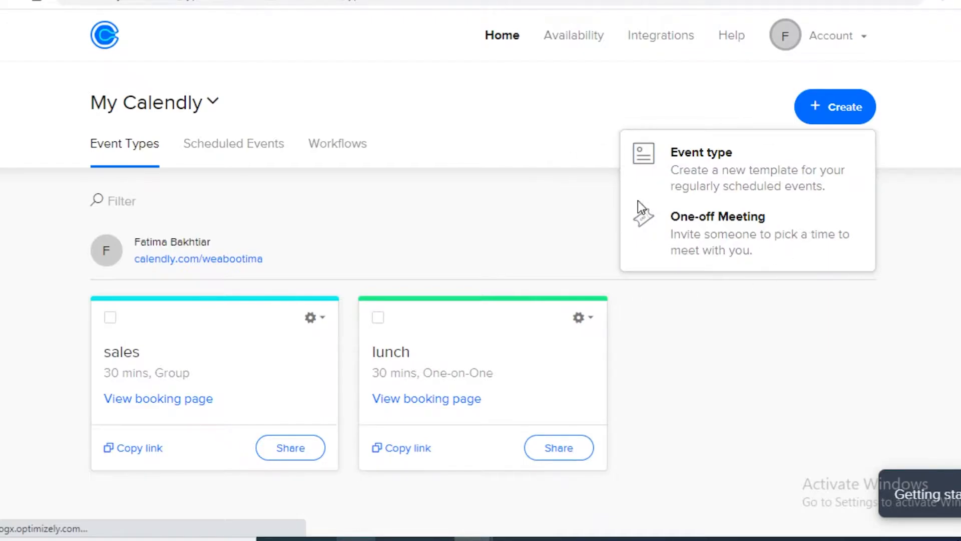
pyautogui.click(656, 218)
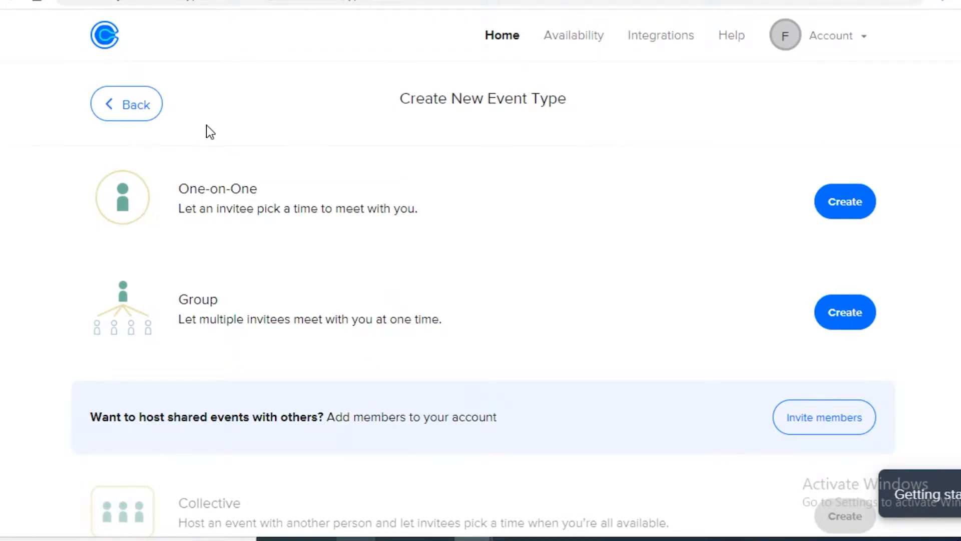
pyautogui.click(853, 203)
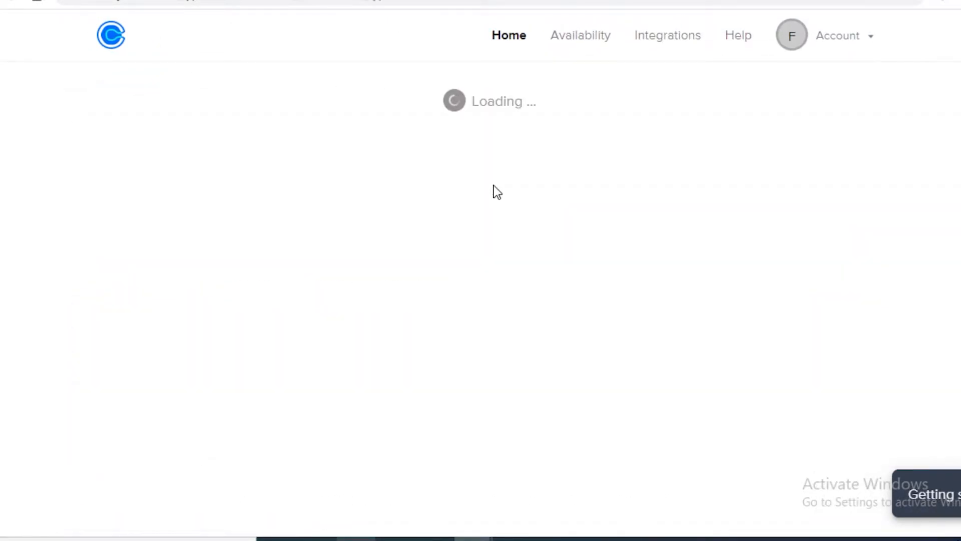
# Name the event "ma" and set its location to an in-person meeting at "b".
pyautogui.scroll(-9, 275, 401)
pyautogui.scroll(6, 419, 257)
pyautogui.click(265, 179)
pyautogui.write('ma')
pyautogui.click(208, 260)
pyautogui.click(205, 294)
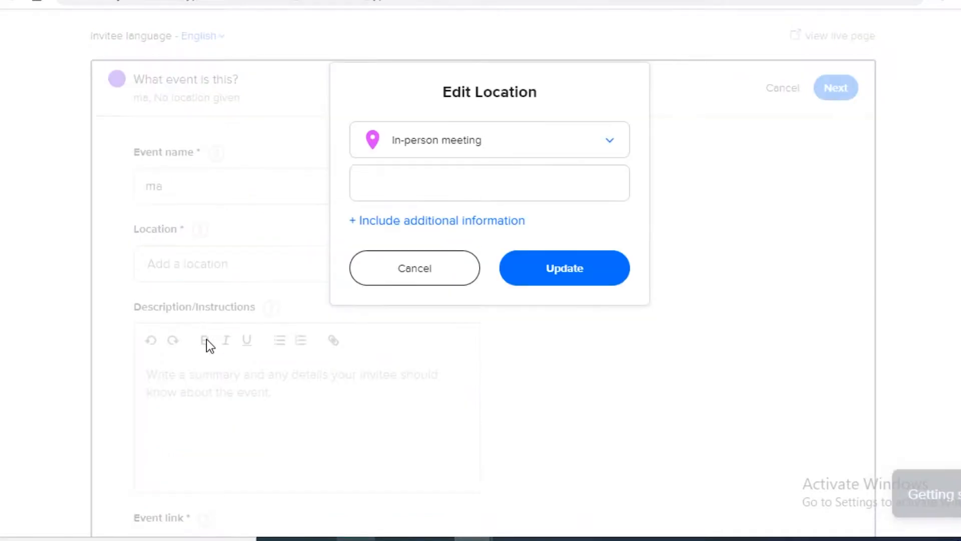
pyautogui.click(458, 192)
pyautogui.write('b')
pyautogui.click(532, 269)
# Accept the event link and color, and continue to the event's booking time settings.
pyautogui.scroll(-3, 319, 400)
pyautogui.scroll(-4, 319, 400)
pyautogui.click(270, 258)
pyautogui.click(836, 398)
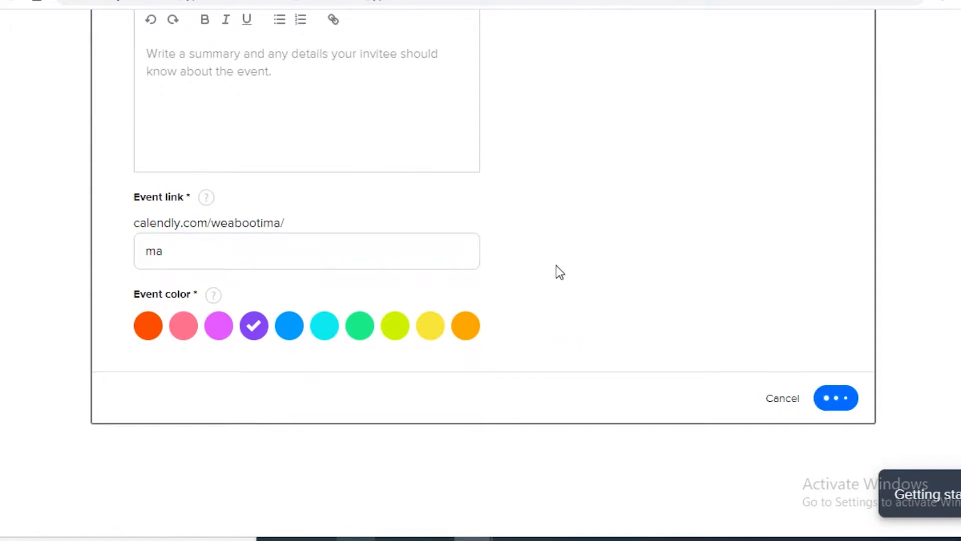
# Examine the date range, duration and existing schedule options for when people can book the event.
pyautogui.scroll(3, 312, 170)
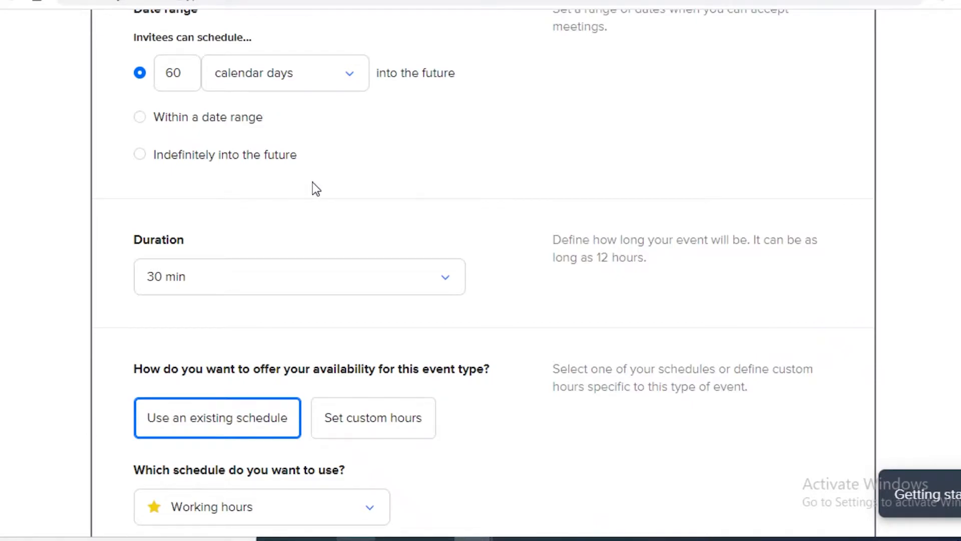
pyautogui.scroll(-1, 189, 279)
pyautogui.scroll(2, 189, 276)
pyautogui.scroll(-4, 189, 274)
pyautogui.scroll(5, 188, 274)
pyautogui.scroll(-9, 190, 279)
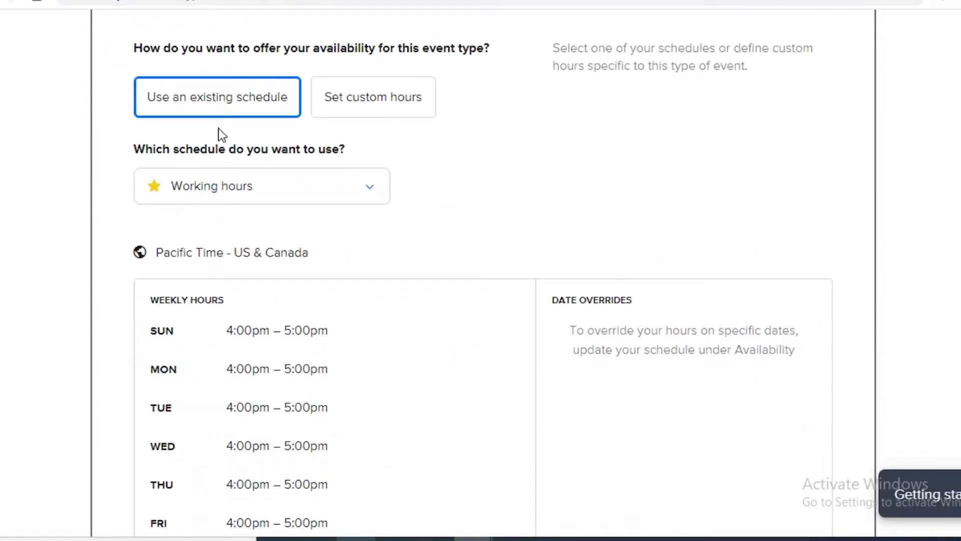
pyautogui.scroll(3, 266, 122)
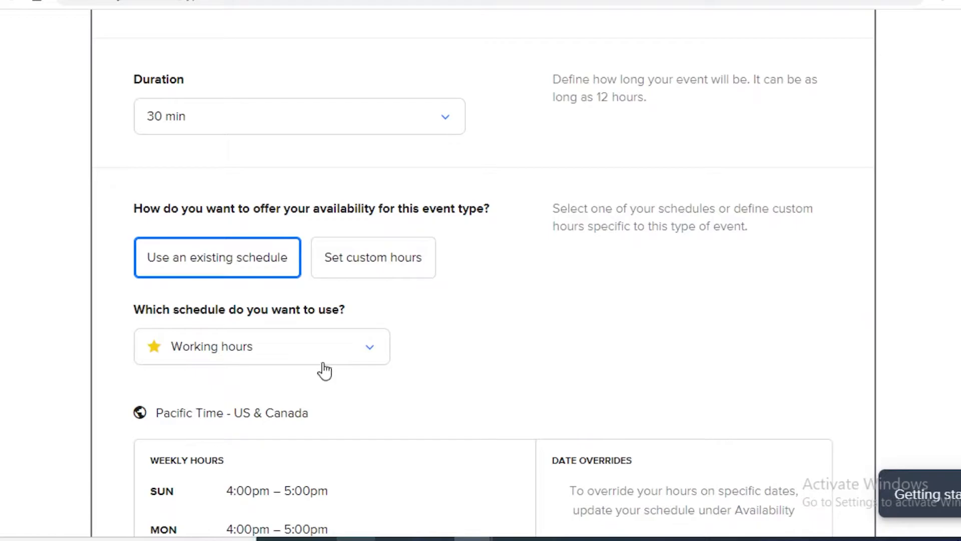
# Try custom hours for the event's availability and look over the weekly hours.
pyautogui.click(318, 273)
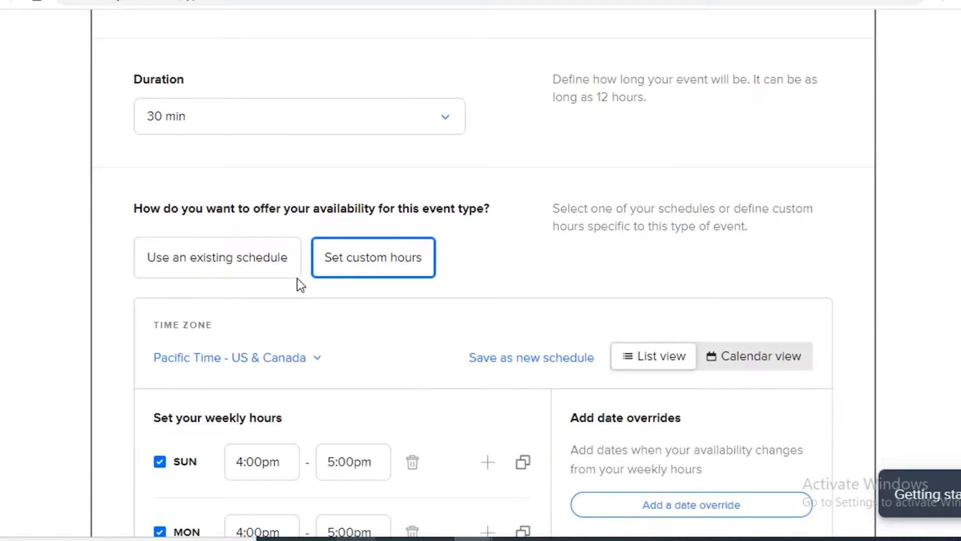
pyautogui.scroll(-8, 419, 277)
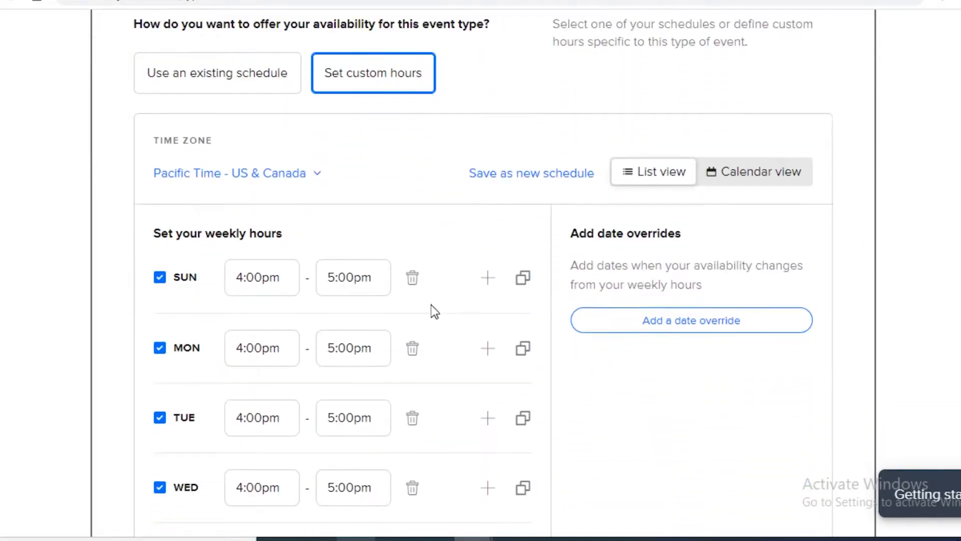
pyautogui.scroll(6, 314, 287)
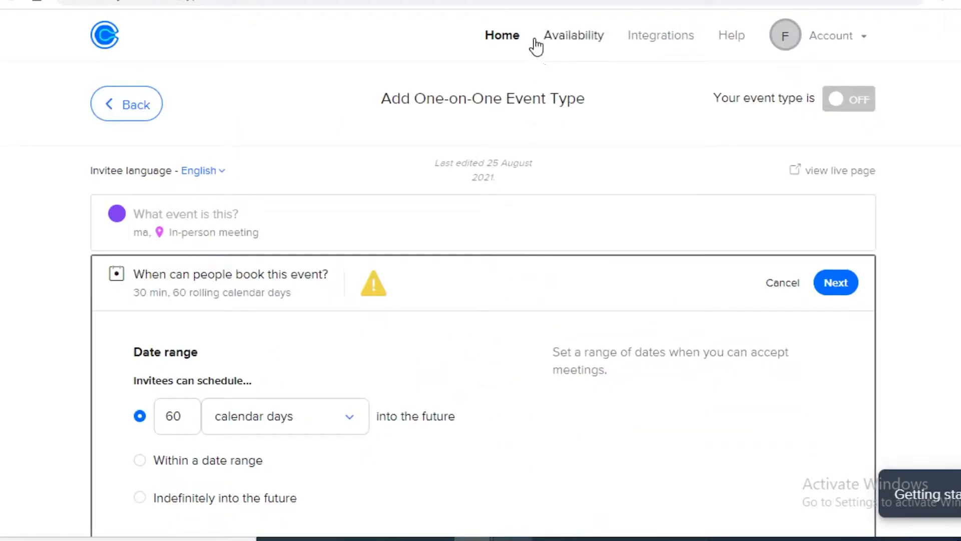
# Leave the event setup, discarding unsaved changes, and open the sales event type for editing.
pyautogui.click(504, 35)
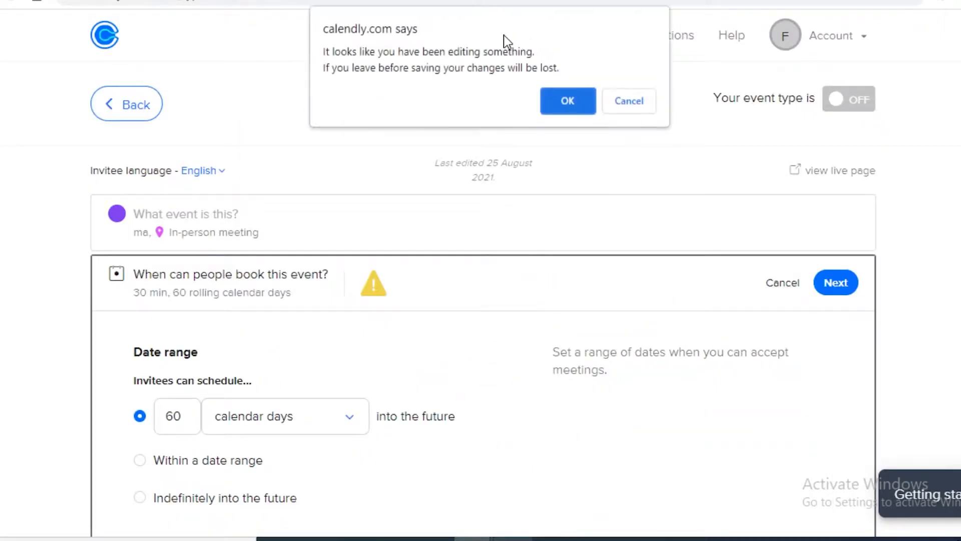
pyautogui.click(568, 101)
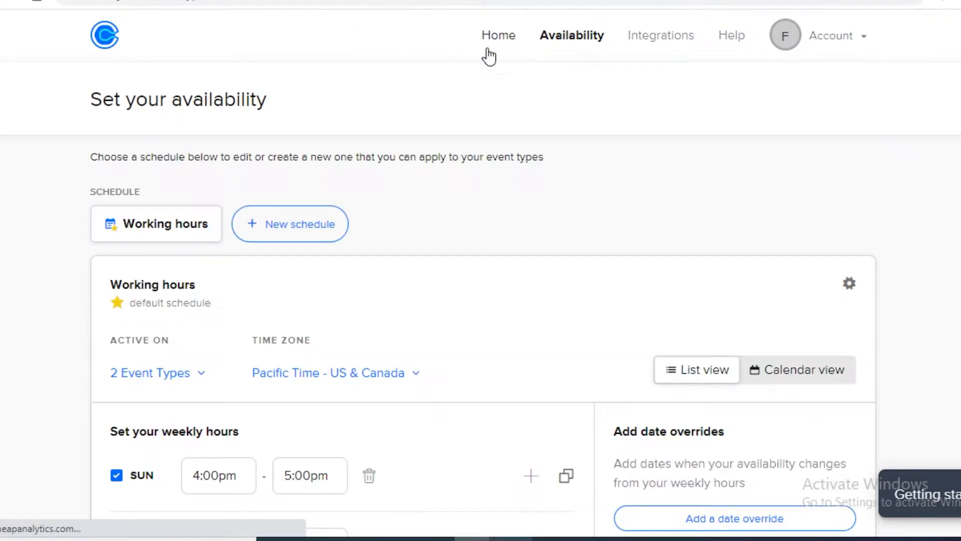
pyautogui.click(510, 36)
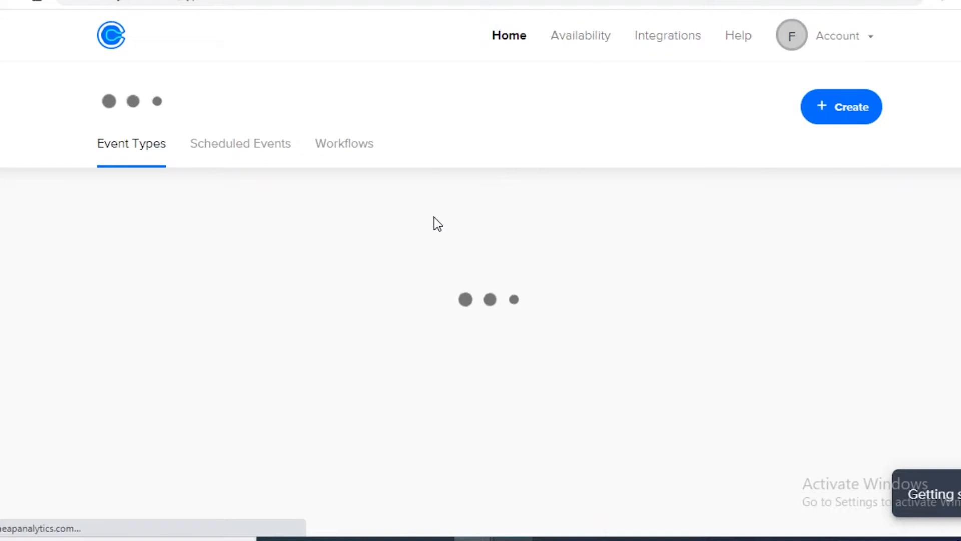
pyautogui.scroll(-2, 389, 225)
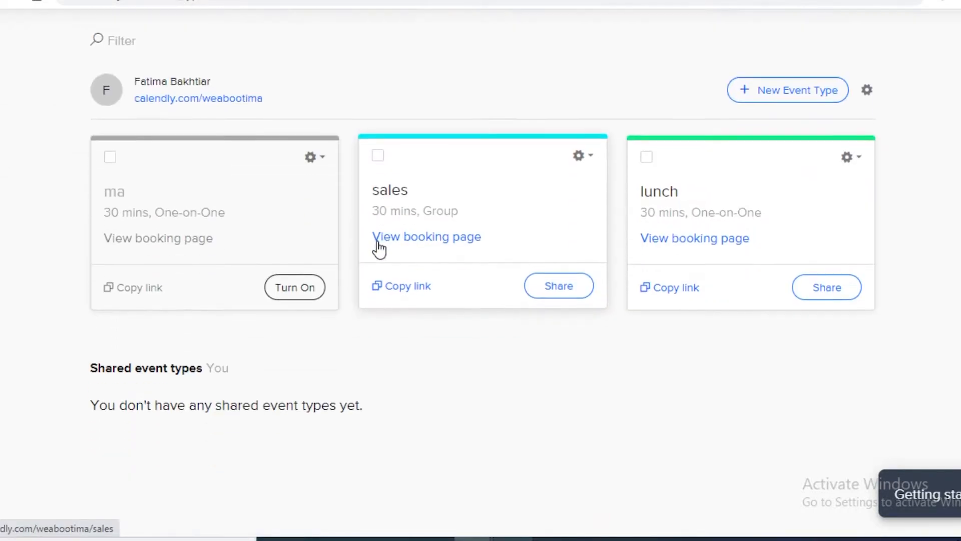
pyautogui.click(463, 238)
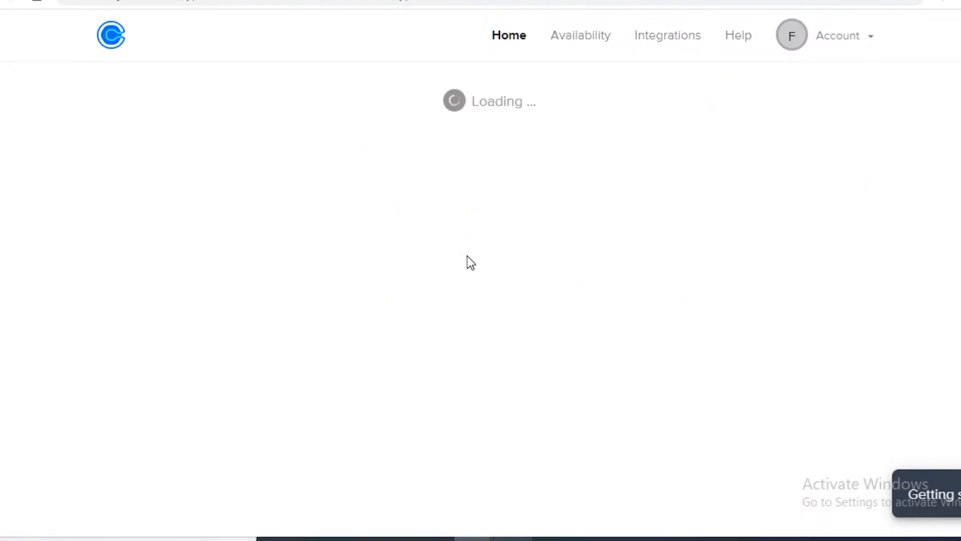
pyautogui.scroll(-4, 472, 309)
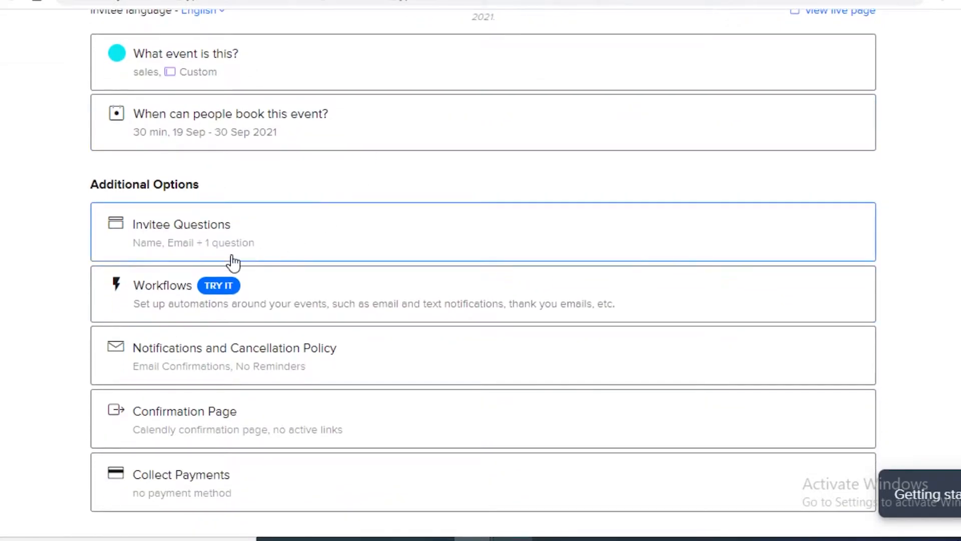
# Open the sales event's Invitee Questions and review the existing form fields.
pyautogui.click(227, 223)
pyautogui.scroll(-4, 288, 350)
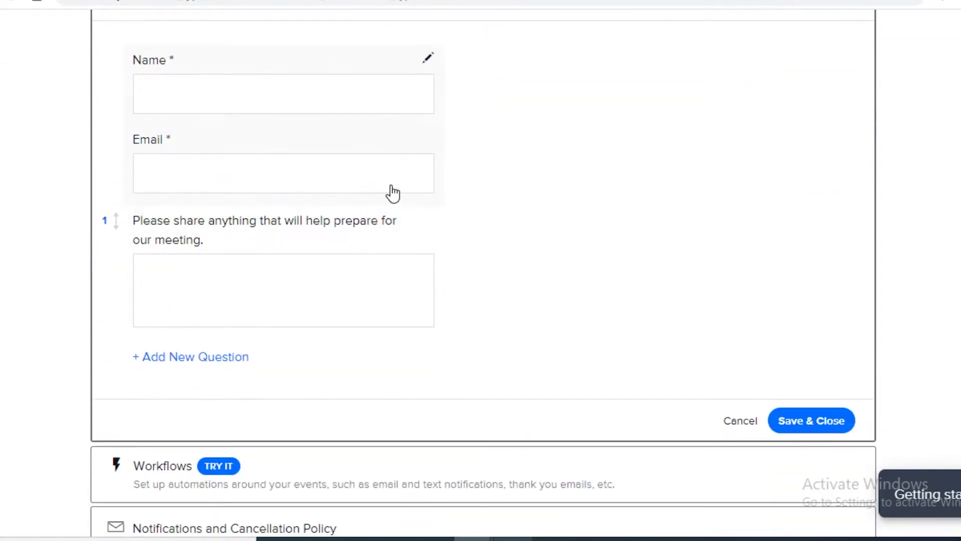
pyautogui.scroll(3, 404, 174)
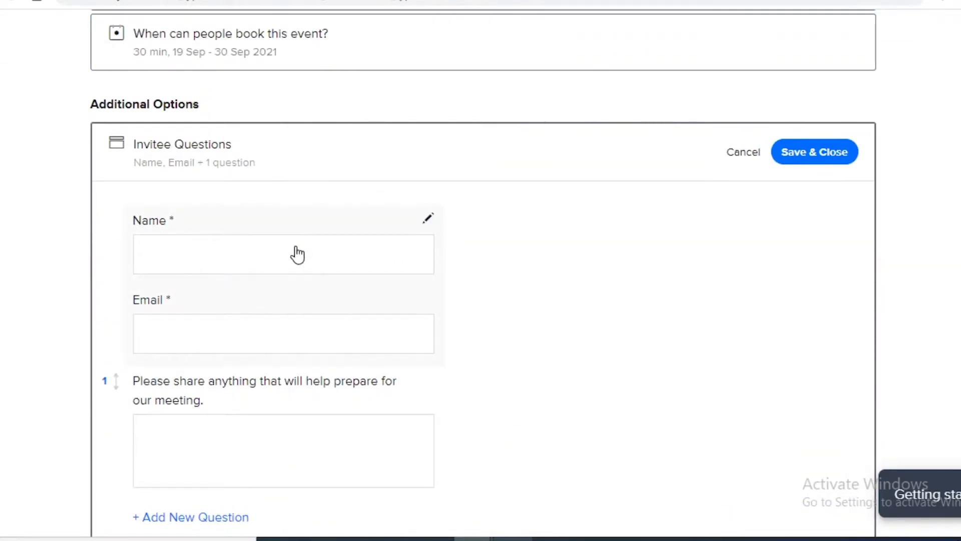
pyautogui.scroll(-3, 198, 317)
pyautogui.click(163, 360)
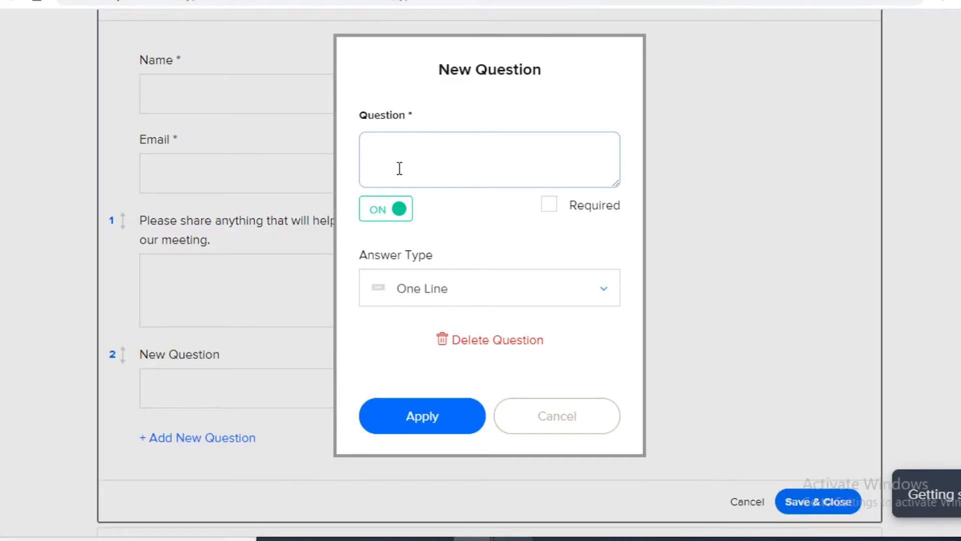
pyautogui.click(549, 204)
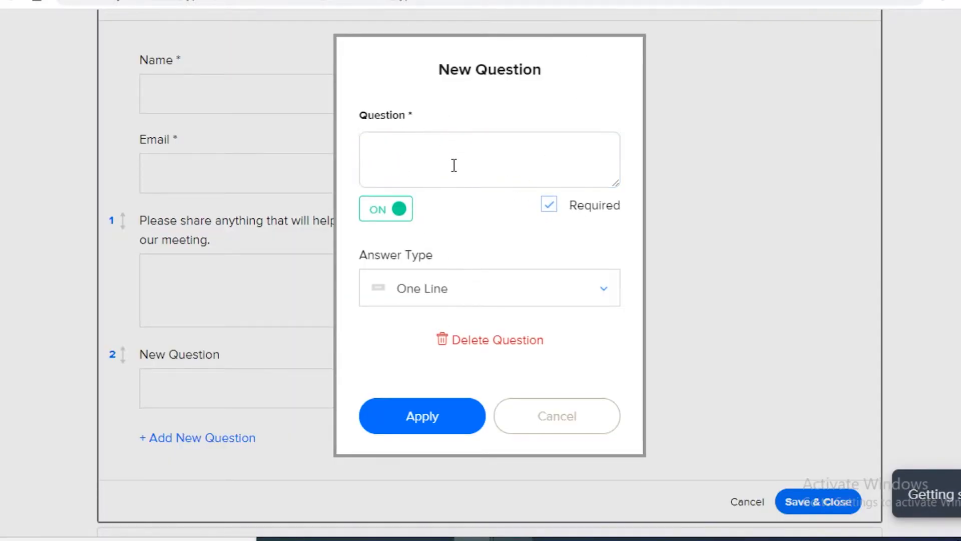
pyautogui.click(433, 150)
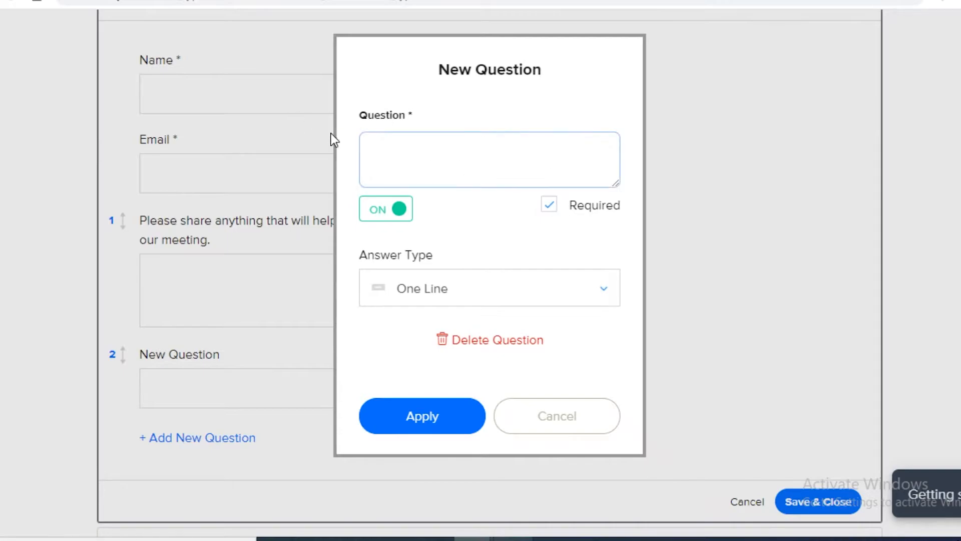
pyautogui.click(559, 420)
pyautogui.scroll(3, 481, 386)
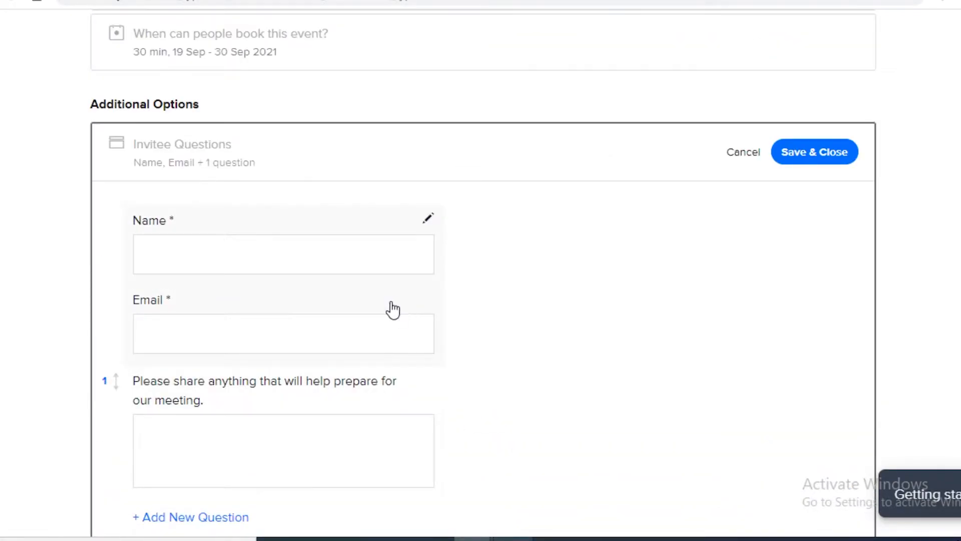
pyautogui.scroll(-2, 398, 303)
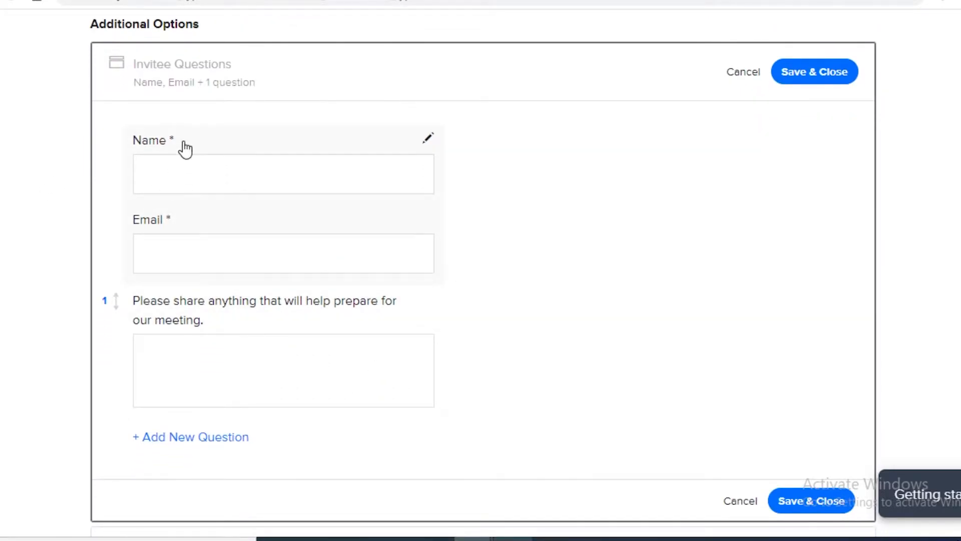
# Add a one-line invitee question named "Number".
pyautogui.scroll(-2, 163, 219)
pyautogui.click(185, 358)
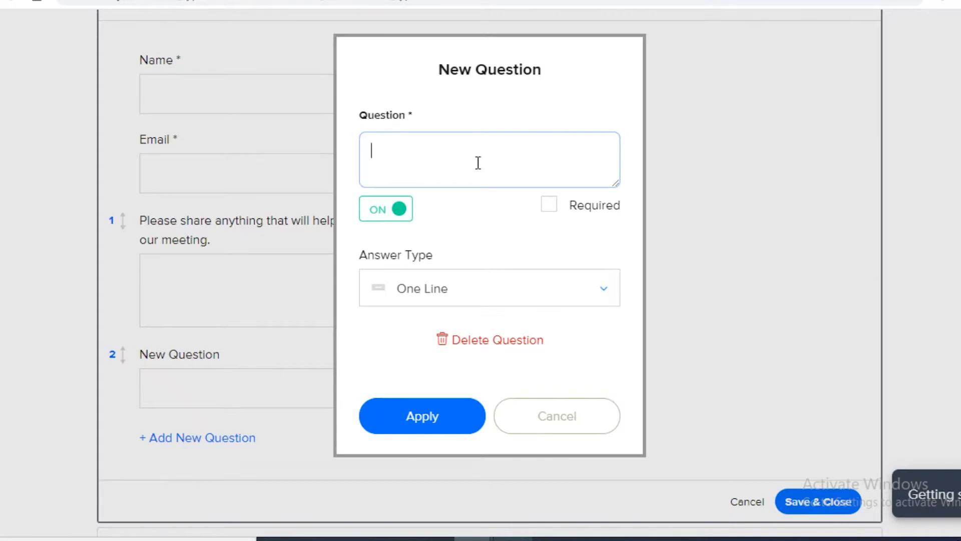
pyautogui.write('Number')
pyautogui.click(414, 415)
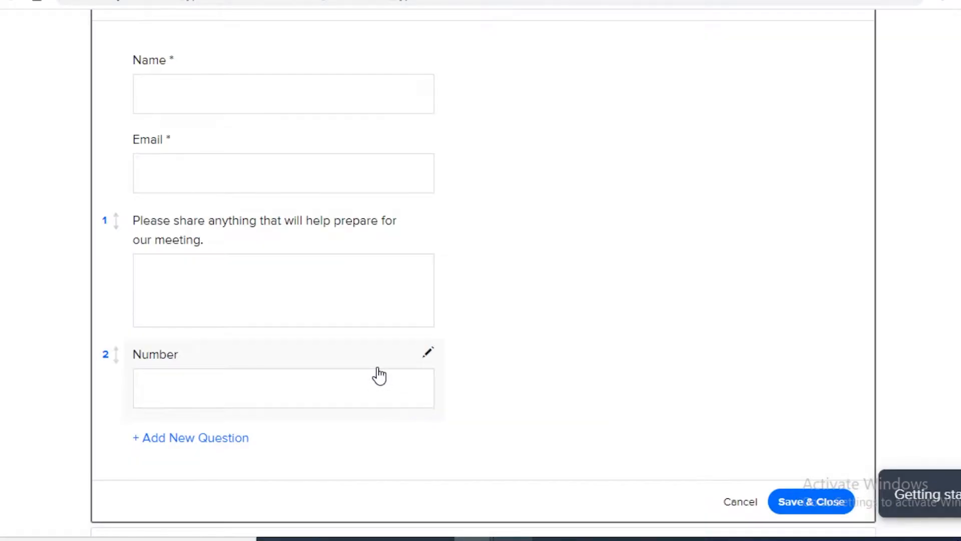
# Add another invitee question named "Skype".
pyautogui.click(160, 439)
pyautogui.write('Skype')
pyautogui.click(422, 426)
pyautogui.scroll(-1, 491, 390)
pyautogui.scroll(5, 540, 280)
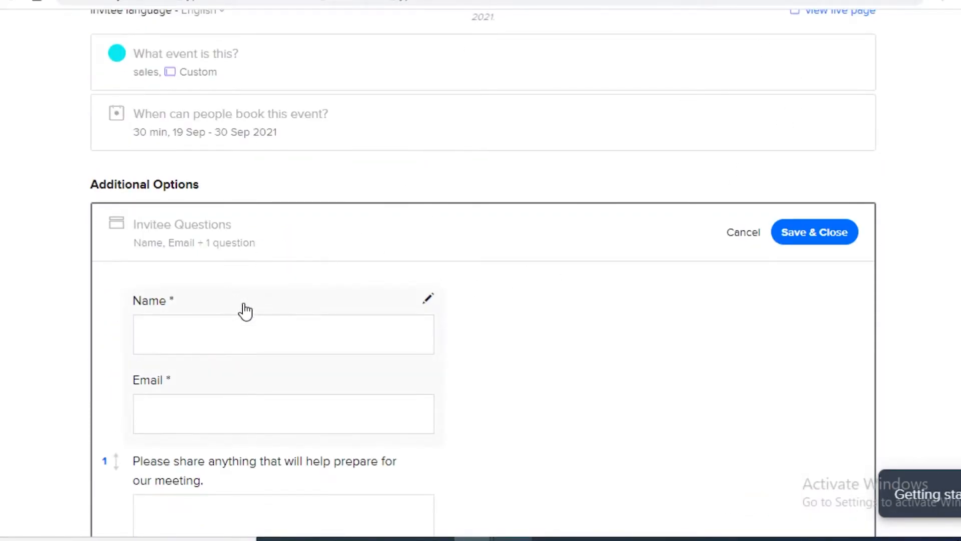
# Make the Number question required.
pyautogui.scroll(-6, 294, 348)
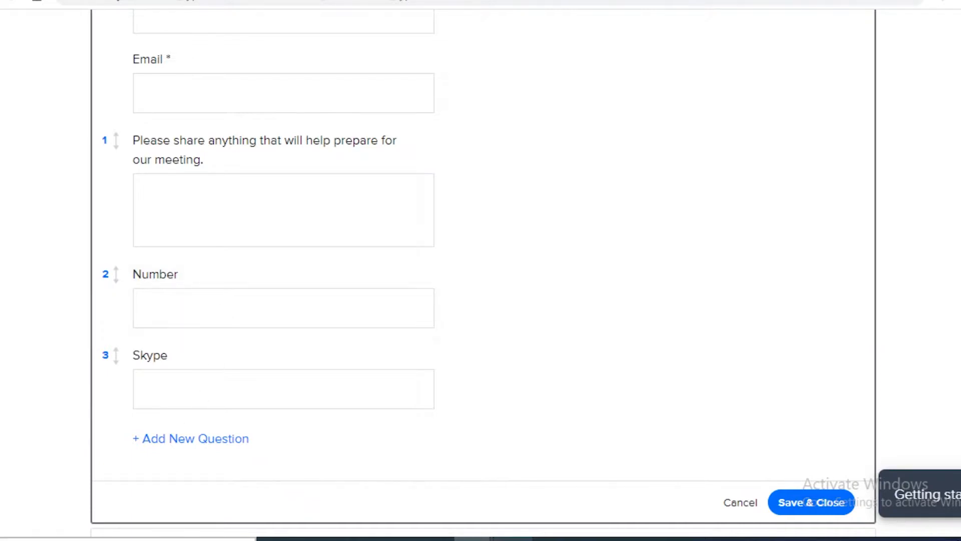
pyautogui.scroll(5, 226, 253)
pyautogui.scroll(-5, 287, 412)
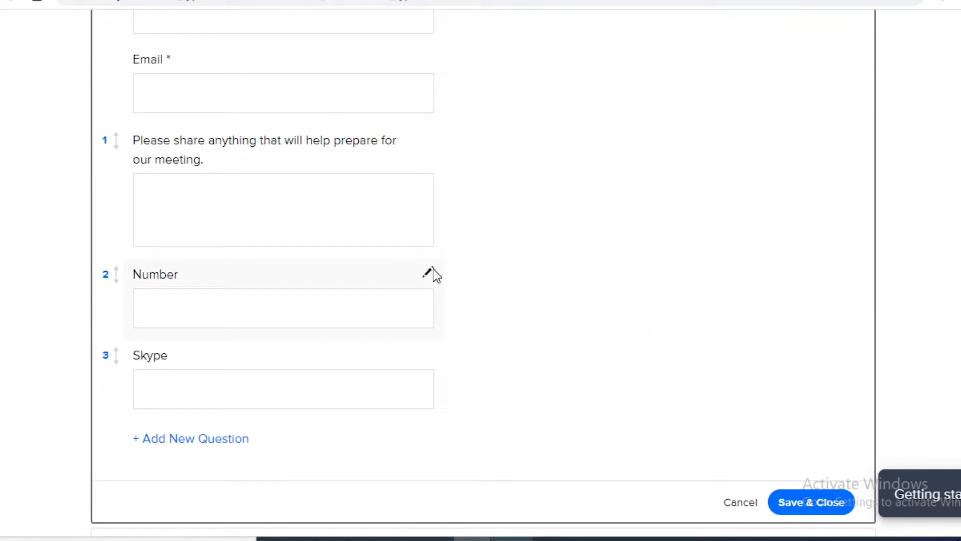
pyautogui.click(432, 274)
pyautogui.click(603, 208)
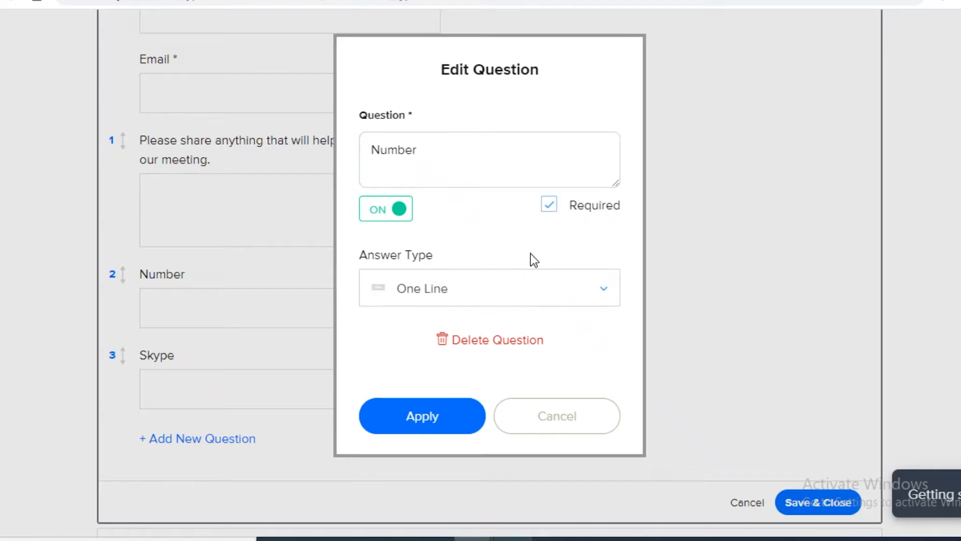
pyautogui.click(423, 427)
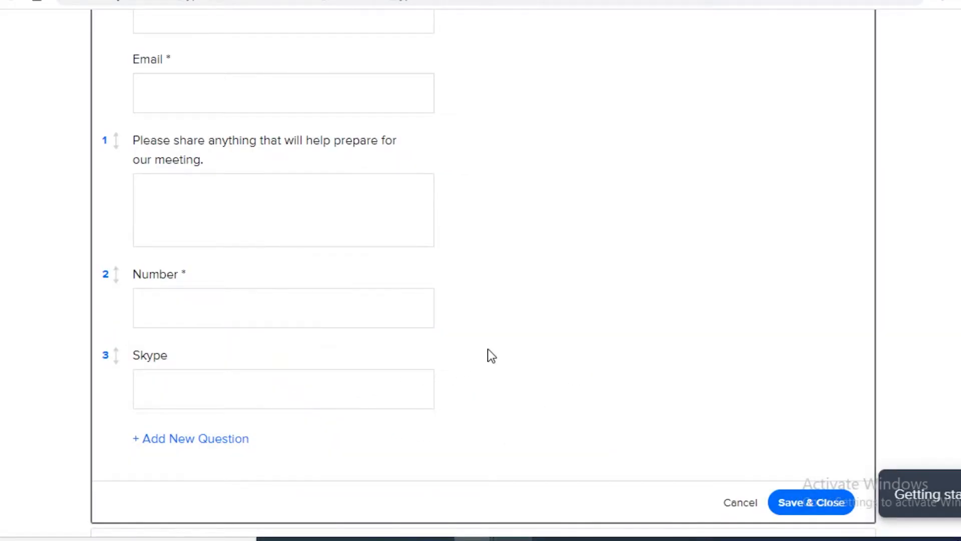
# Make the Skype question required.
pyautogui.click(430, 354)
pyautogui.click(556, 207)
pyautogui.click(468, 418)
pyautogui.scroll(2, 85, 428)
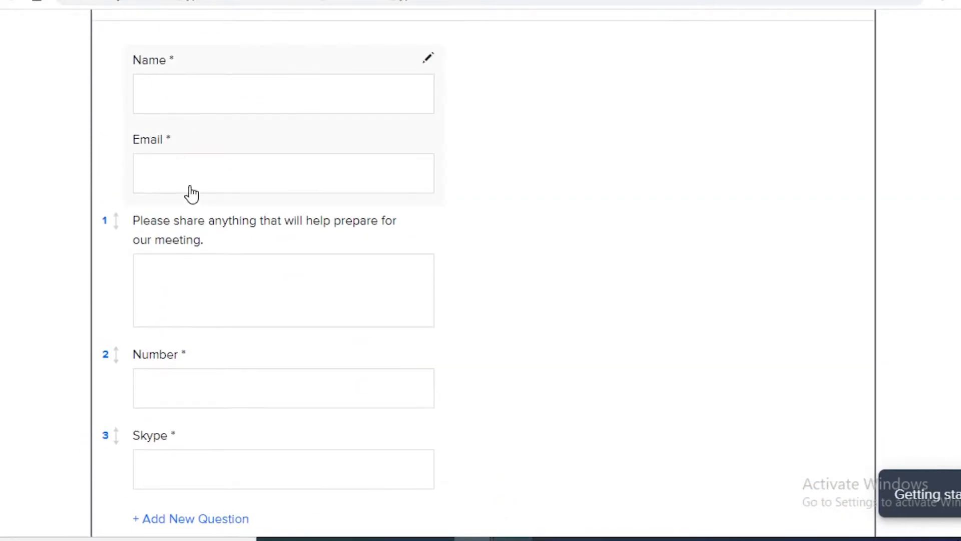
pyautogui.scroll(-2, 145, 460)
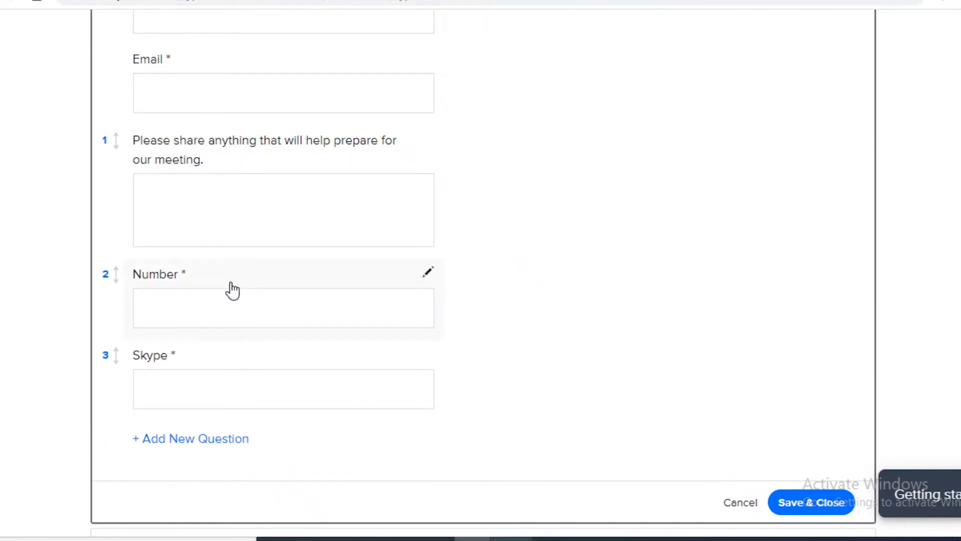
pyautogui.scroll(-2, 481, 359)
pyautogui.scroll(4, 311, 457)
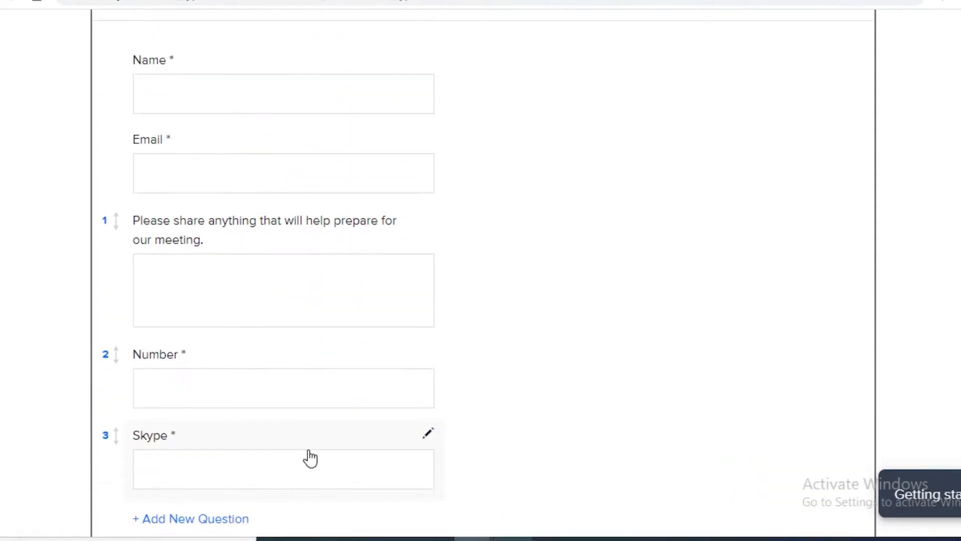
# Review the full invitee questions form, including the default fields and the custom Number and Skype questions.
pyautogui.scroll(3, 443, 338)
pyautogui.scroll(-3, 519, 278)
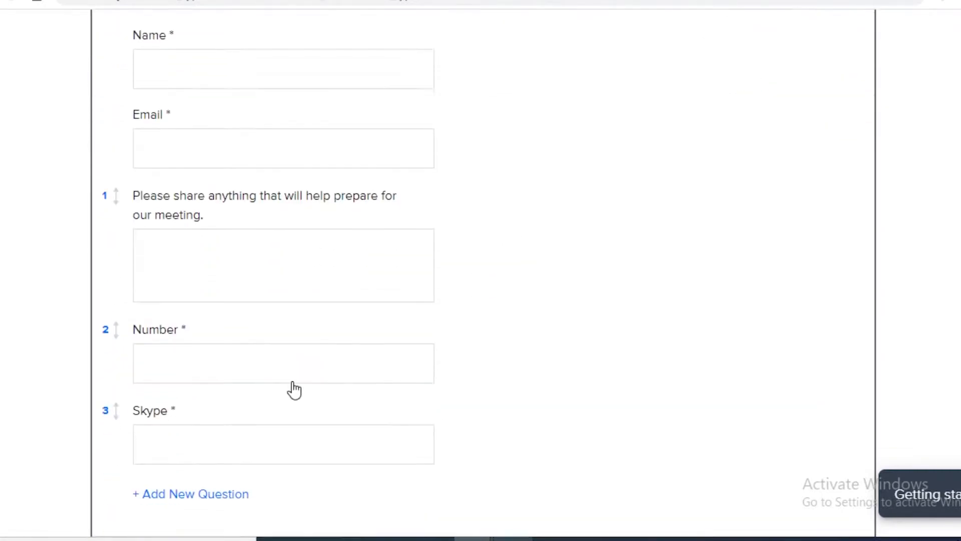
pyautogui.scroll(-3, 446, 294)
pyautogui.scroll(4, 362, 370)
pyautogui.scroll(5, 351, 387)
pyautogui.scroll(-2, 314, 395)
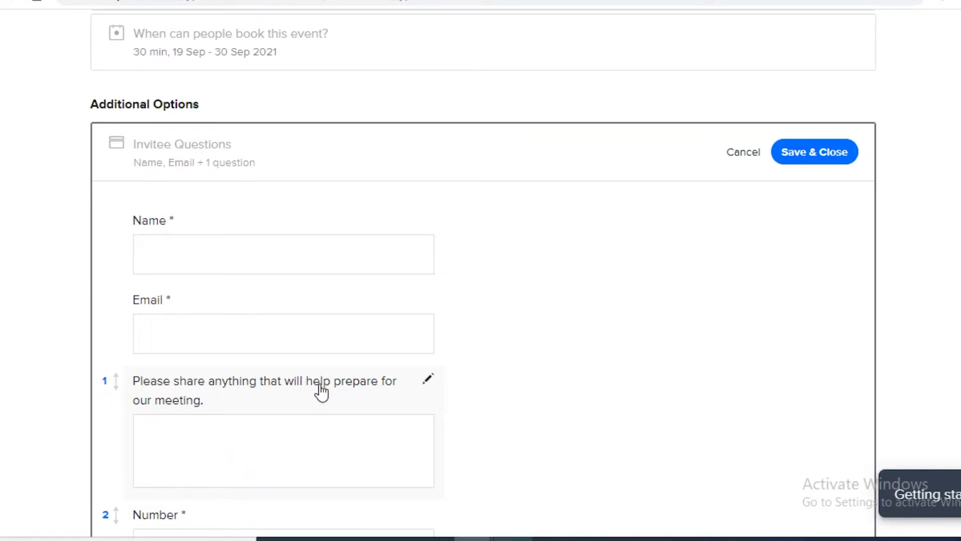
pyautogui.scroll(-6, 609, 296)
pyautogui.scroll(6, 610, 297)
# Leave the event type editor for the home page and open the scheduled events.
pyautogui.click(502, 35)
pyautogui.click(564, 80)
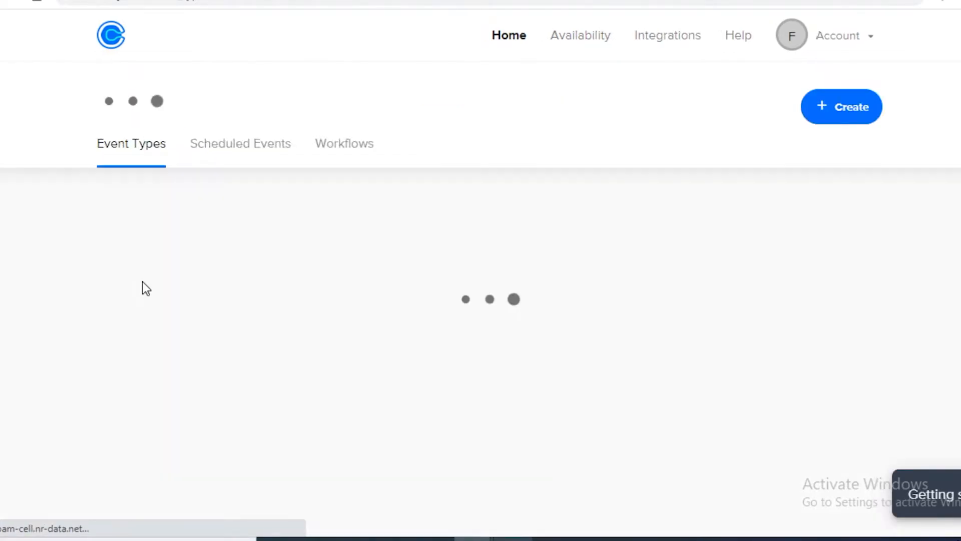
pyautogui.click(232, 145)
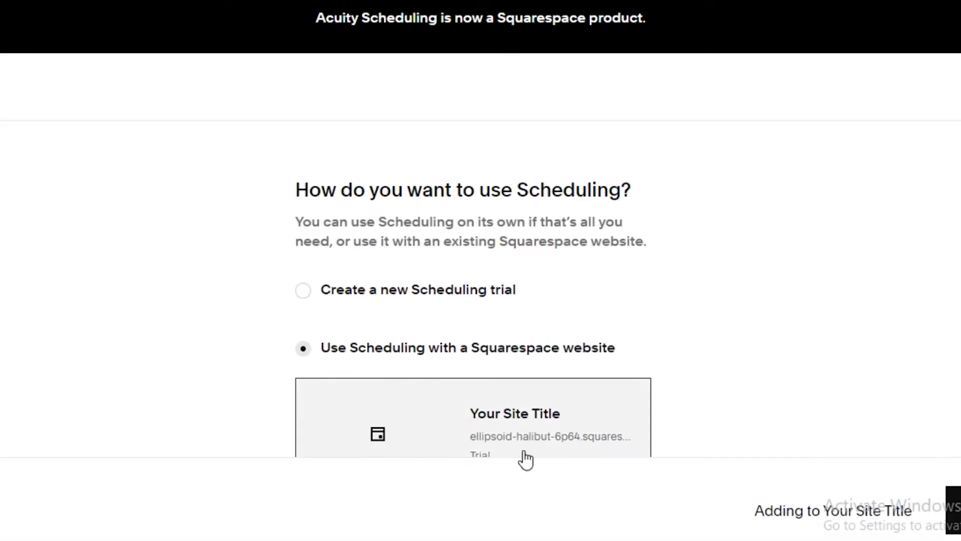
pyautogui.scroll(-1, 585, 426)
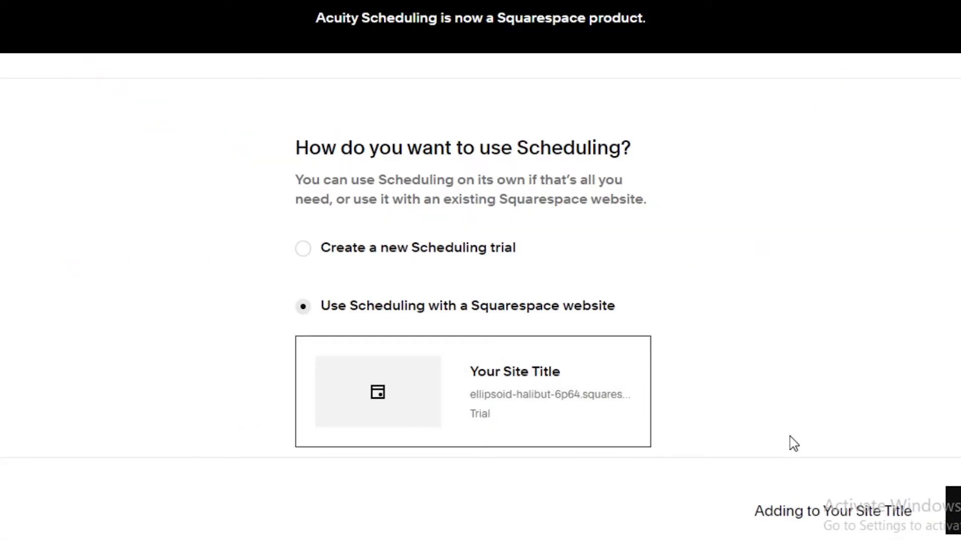
pyautogui.scroll(1, 761, 258)
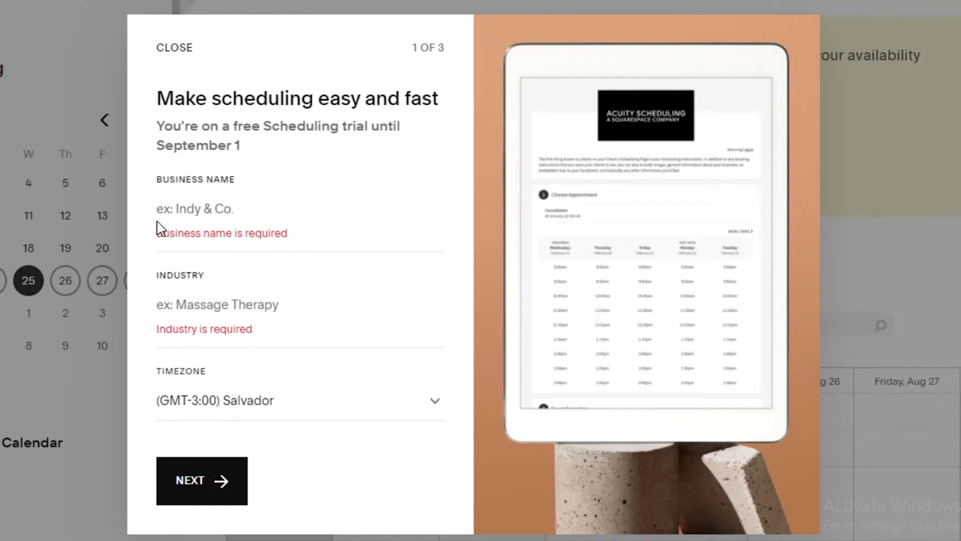
# Enter "Jane Doe Inc" as the business name in the Acuity Scheduling setup.
pyautogui.click(234, 208)
pyautogui.write('M')
pyautogui.press('BackSpace')
pyautogui.write('Jane Doe Inc')
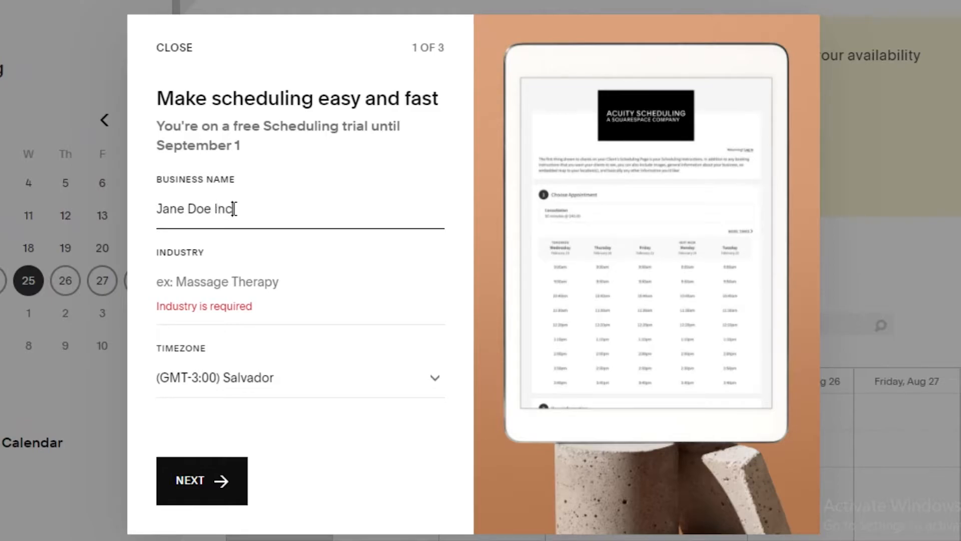
# Choose an industry from the suggestions for "M", keep the Salvador timezone and continue to the appointment type setup.
pyautogui.click(244, 283)
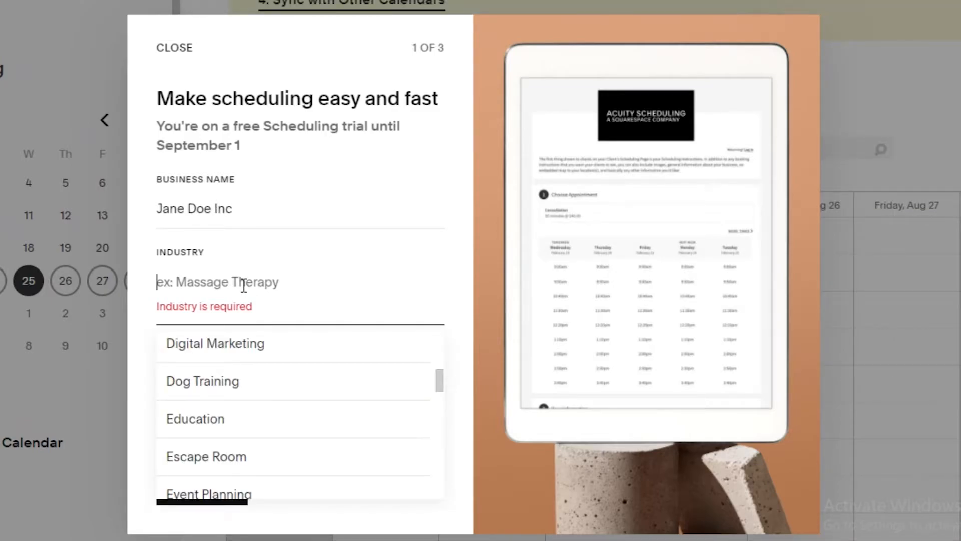
pyautogui.write('M')
pyautogui.scroll(2, 201, 340)
pyautogui.click(188, 327)
pyautogui.click(217, 357)
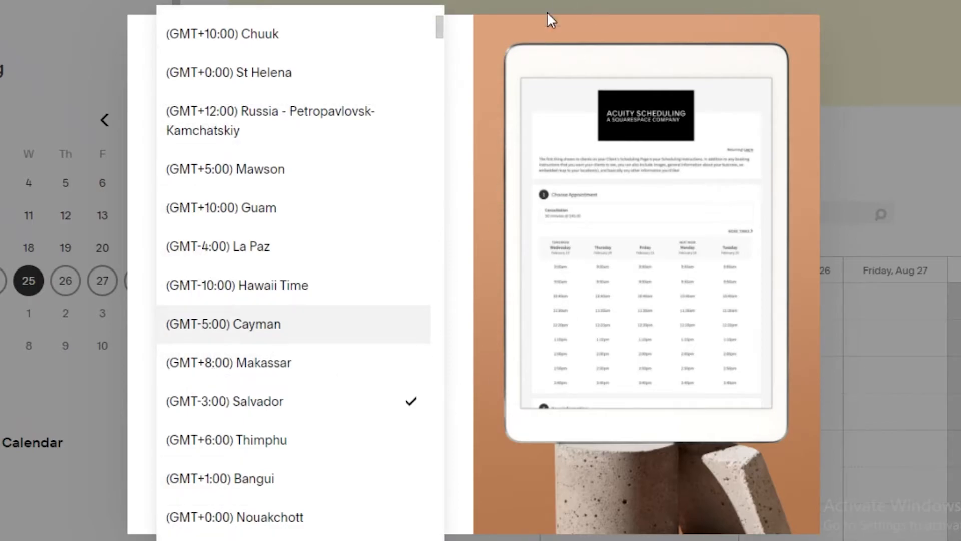
pyautogui.press('Escape')
pyautogui.click(166, 495)
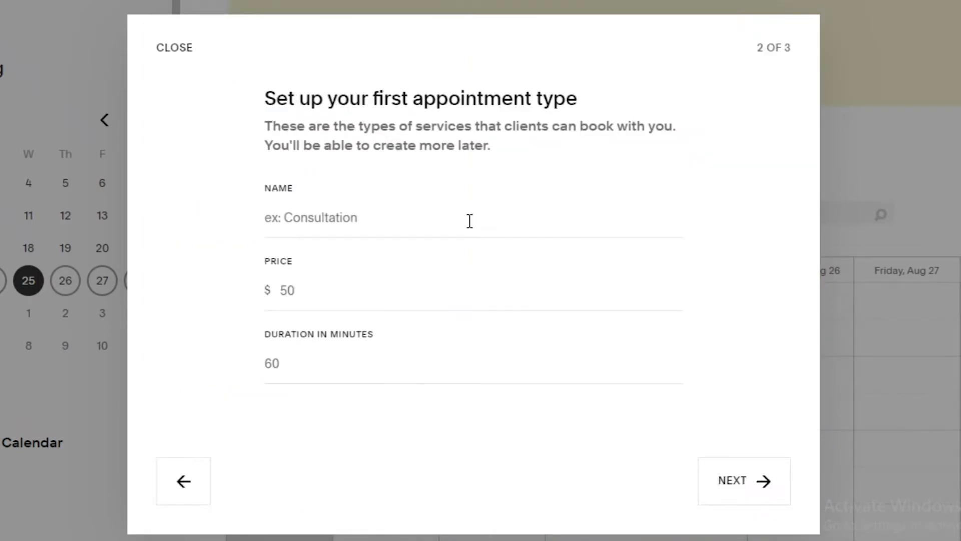
# Set up the first appointment type as "Consultation" with a $5 price and a 15-minute duration.
pyautogui.click(365, 209)
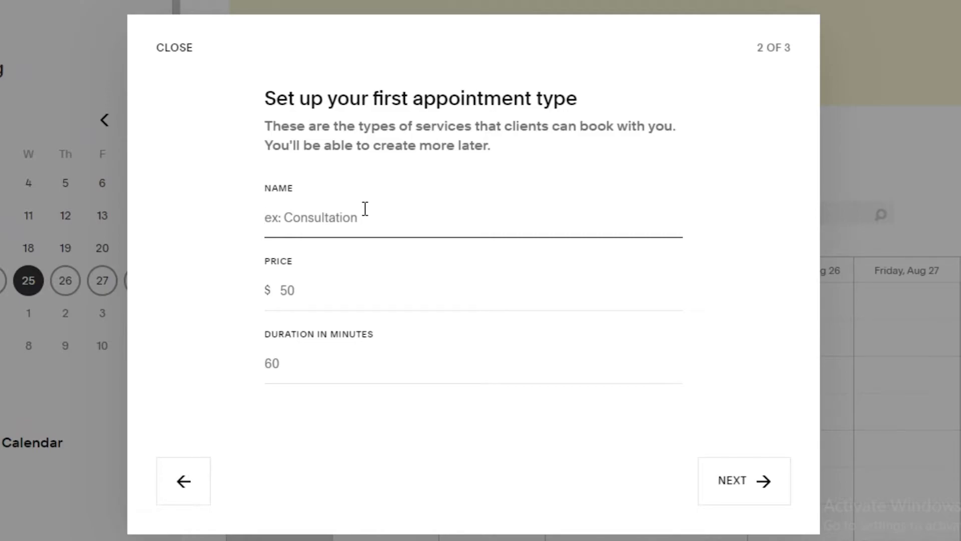
pyautogui.write('M')
pyautogui.press('BackSpace')
pyautogui.write('C')
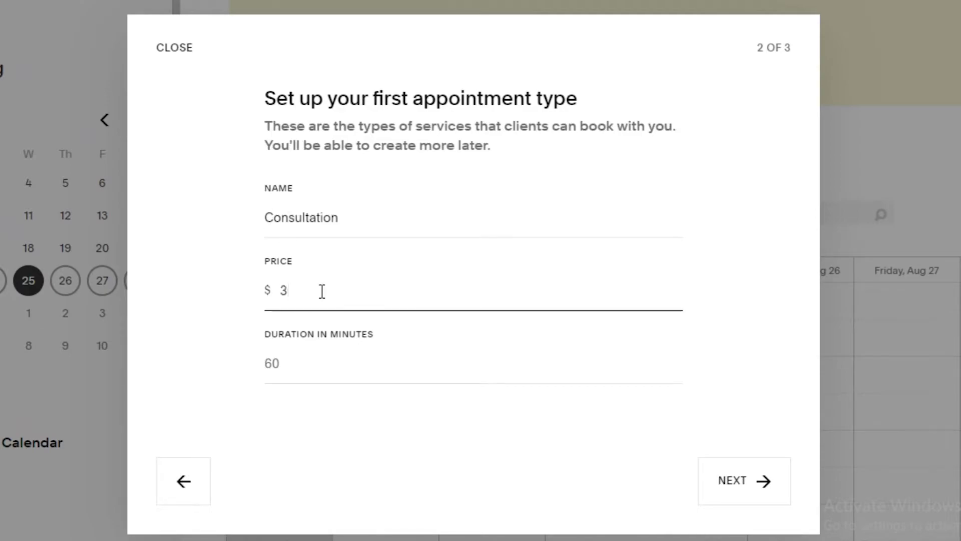
pyautogui.write('5')
pyautogui.press('Left')
pyautogui.press('BackSpace')
pyautogui.click(306, 356)
pyautogui.write('15')
pyautogui.click(765, 488)
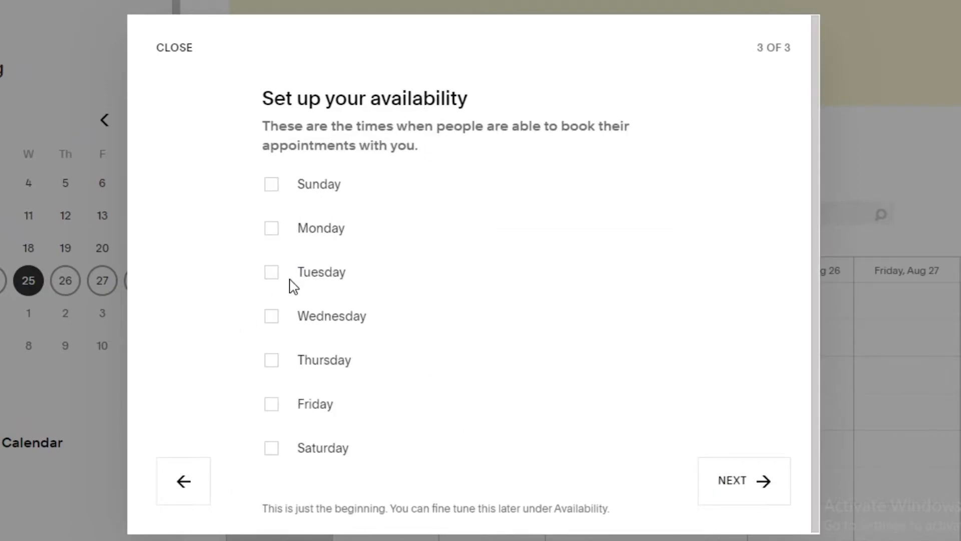
# Make Monday, Tuesday and Wednesday available, with Wednesday hours of 5pm to 6pm.
pyautogui.click(272, 233)
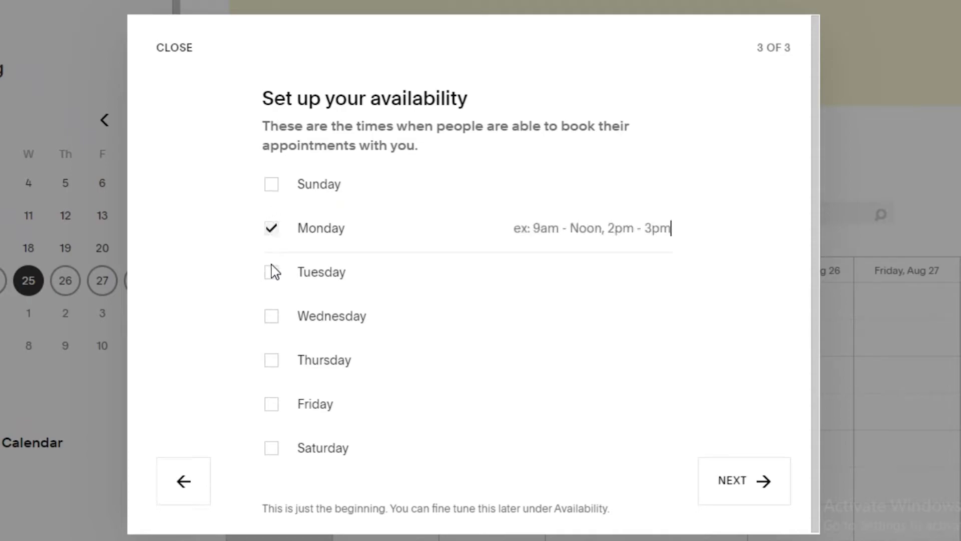
pyautogui.click(273, 277)
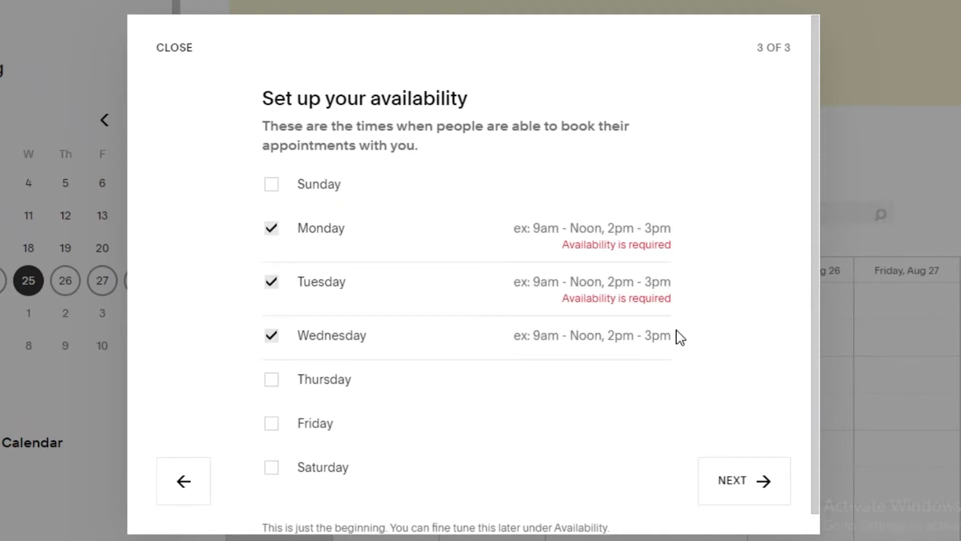
pyautogui.write('5-')
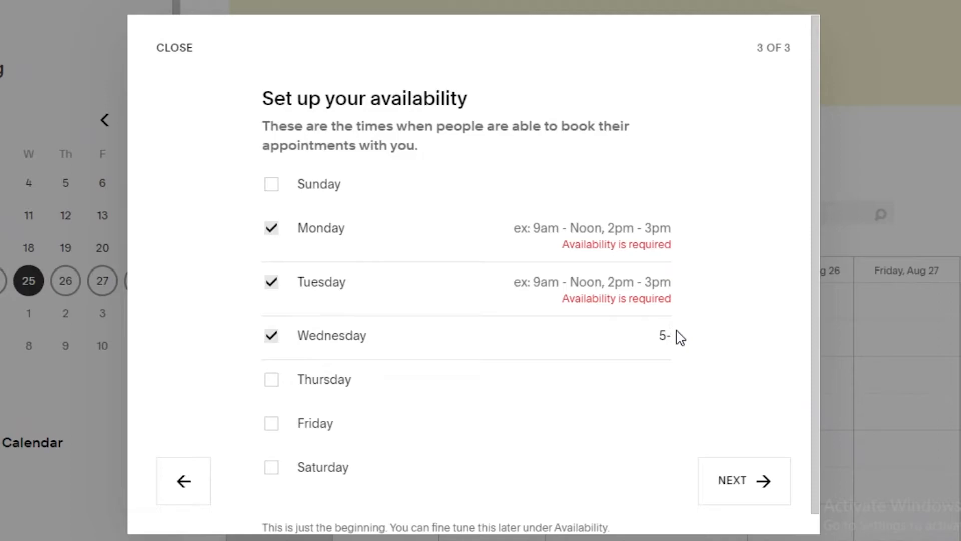
pyautogui.write('5pm')
pyautogui.write('6pm')
# Set the Tuesday and Monday availability to 1-6pm and finish the scheduling setup.
pyautogui.click(629, 282)
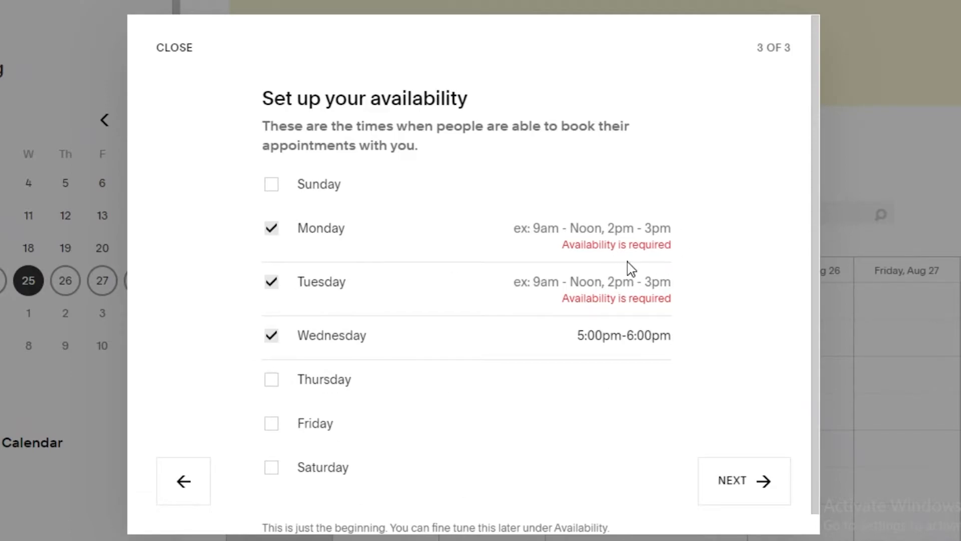
pyautogui.write('1-6pm')
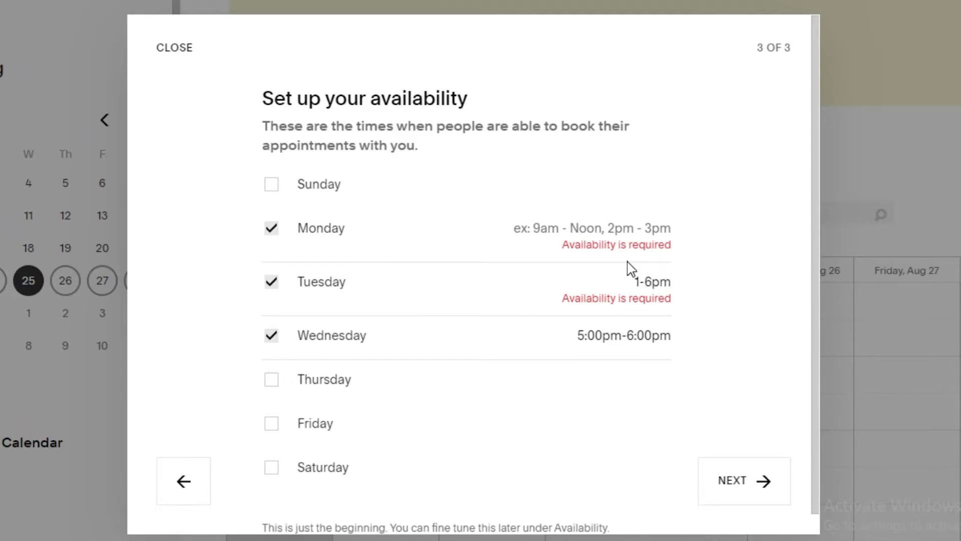
pyautogui.click(590, 227)
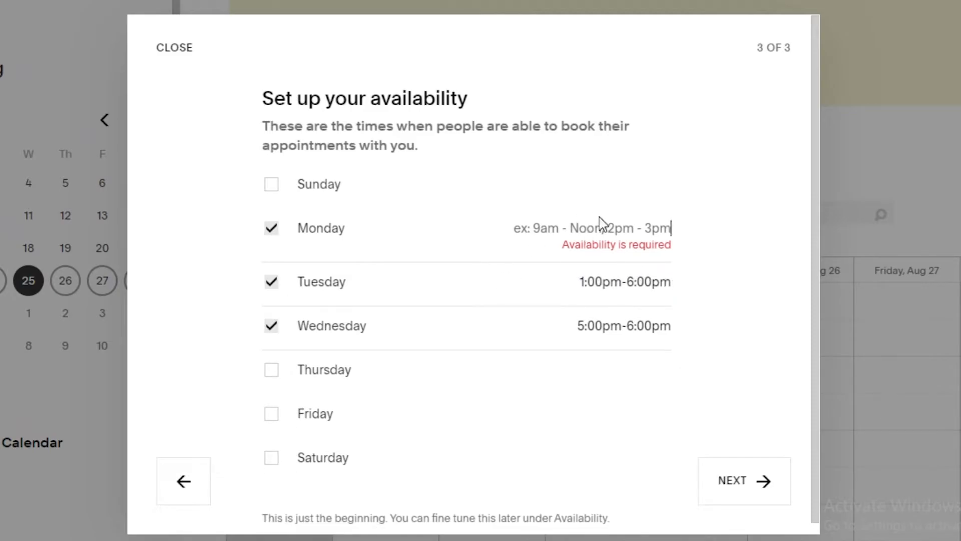
pyautogui.write('1-6pm')
pyautogui.press('Return')
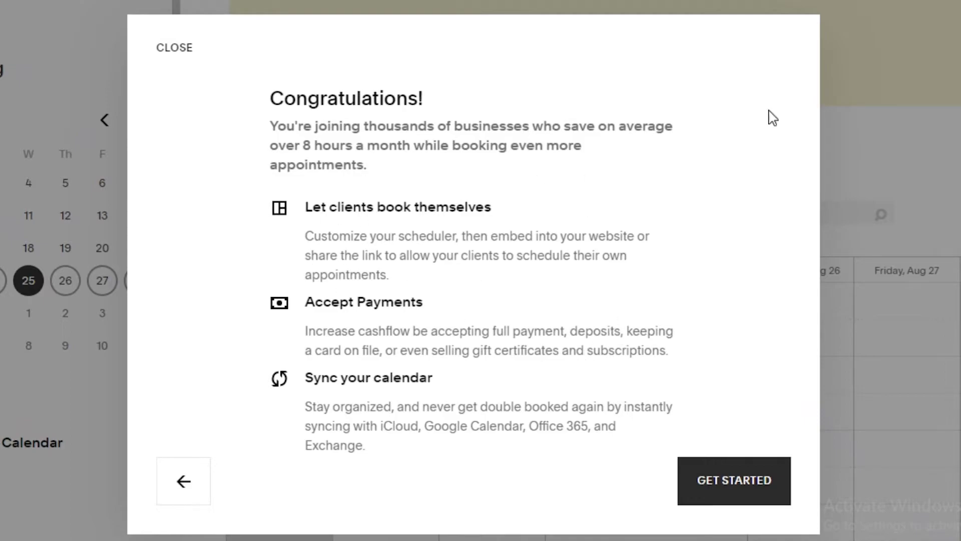
pyautogui.click(727, 498)
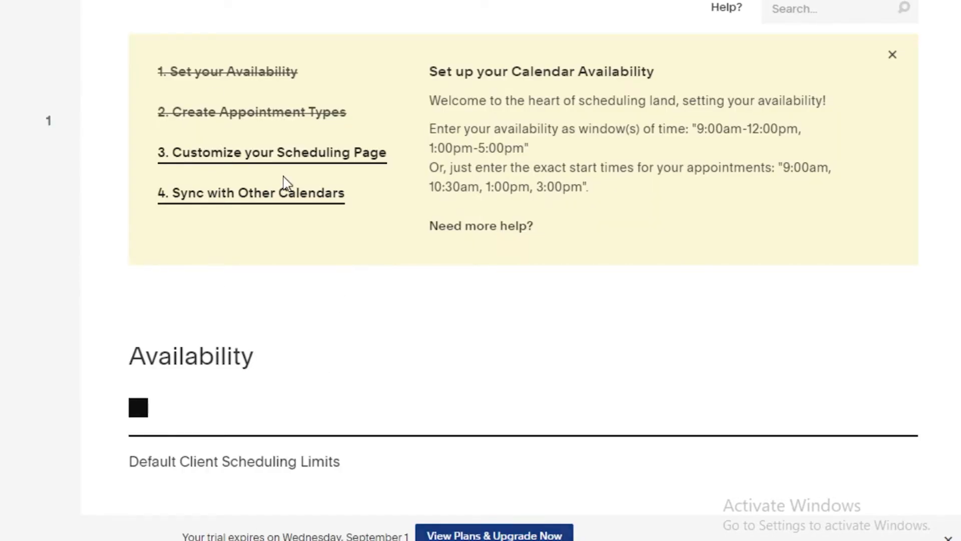
# In the Consultation calendar's client scheduling limits, require bookings at least 1 hour in advance.
pyautogui.scroll(-10, 285, 450)
pyautogui.scroll(2, 317, 268)
pyautogui.scroll(-2, 287, 119)
pyautogui.scroll(2, 193, 159)
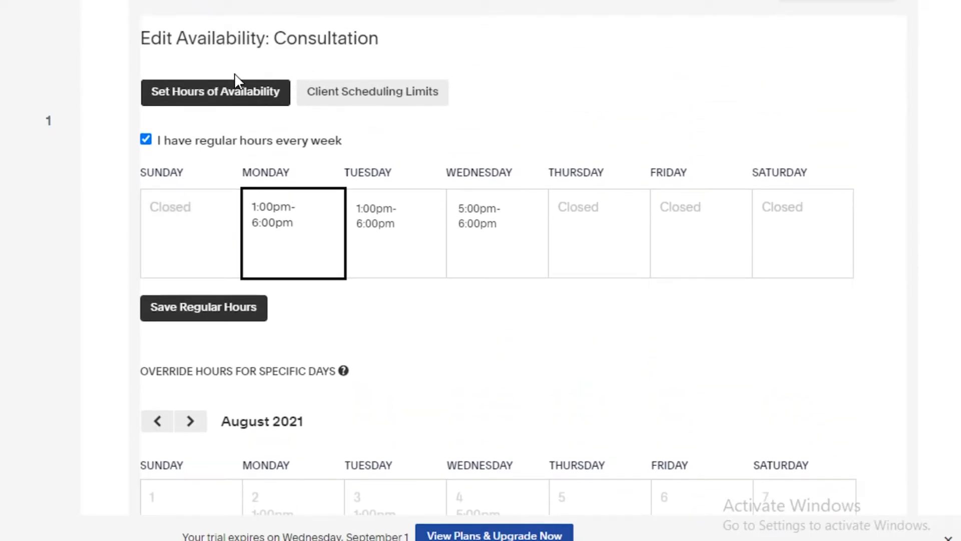
pyautogui.click(373, 89)
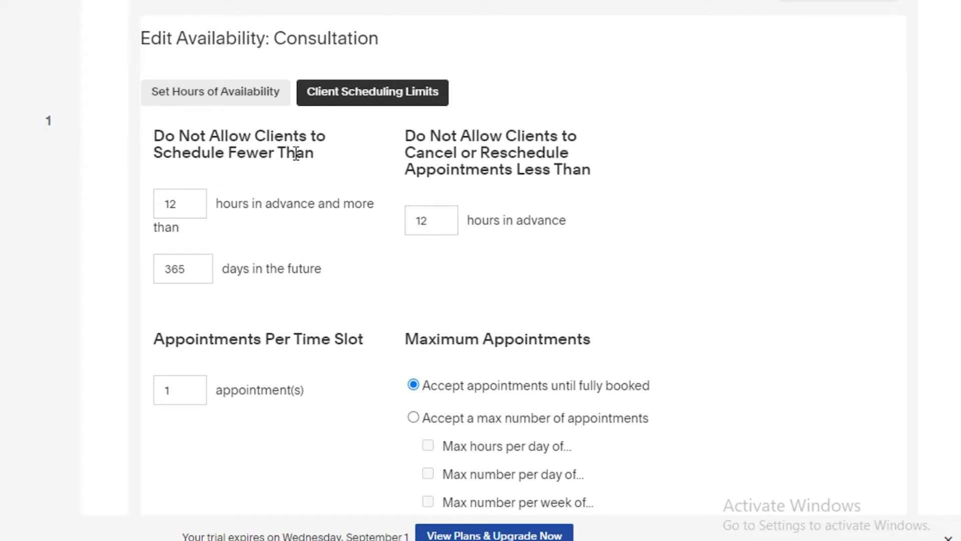
pyautogui.click(177, 209)
pyautogui.doubleClick(156, 197)
pyautogui.write('3')
pyautogui.press('BackSpace')
pyautogui.write('1')
# Disallow cancelling or rescheduling appointments less than 60 hours in advance.
pyautogui.click(427, 220)
pyautogui.press('BackSpace')
pyautogui.press('BackSpace')
pyautogui.write('60')
# Limit client bookings to no more than 30 days in the future.
pyautogui.click(205, 264)
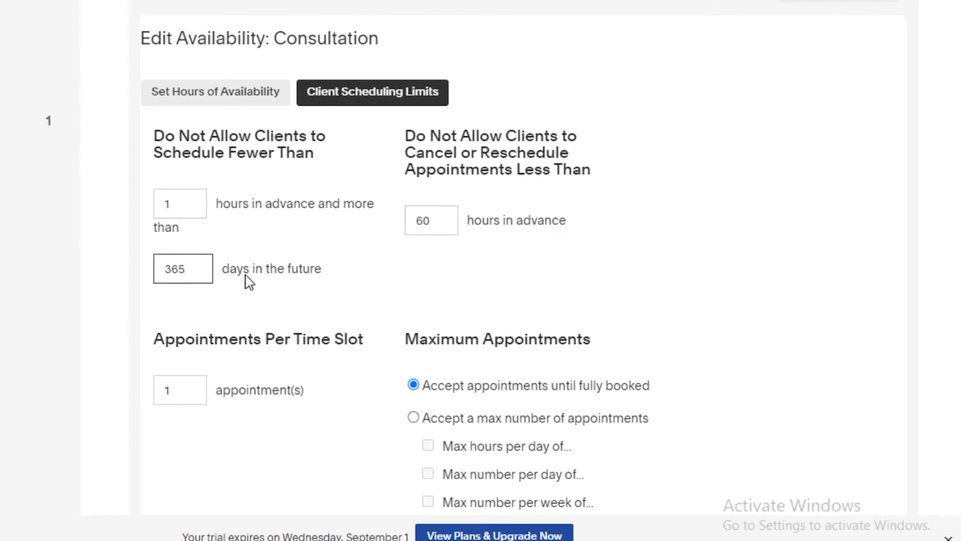
pyautogui.doubleClick(179, 270)
pyautogui.write('30')
pyautogui.click(319, 317)
# Allow 3 appointments per time slot.
pyautogui.scroll(-2, 318, 317)
pyautogui.click(156, 299)
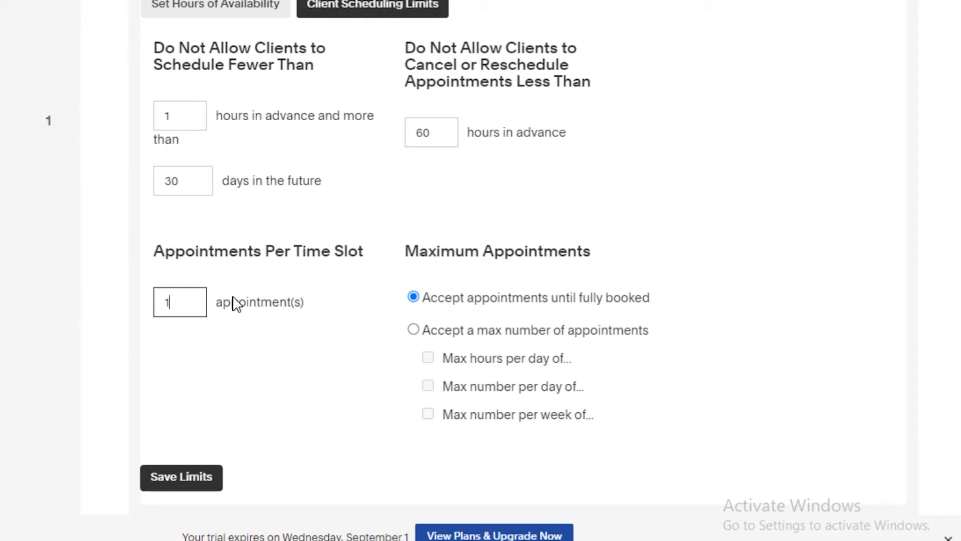
pyautogui.press('BackSpace')
pyautogui.write('4')
pyautogui.press('BackSpace')
pyautogui.write('3')
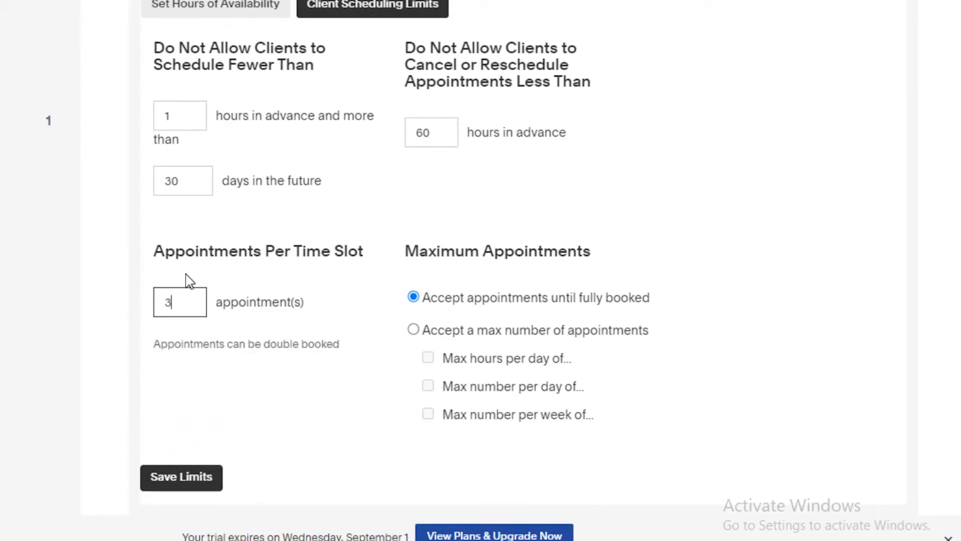
pyautogui.moveTo(271, 248); pyautogui.dragTo(369, 254)
pyautogui.click(334, 275)
# Try limiting appointments to a maximum of 6 hours per day, and switch back to accepting them until fully booked.
pyautogui.click(539, 333)
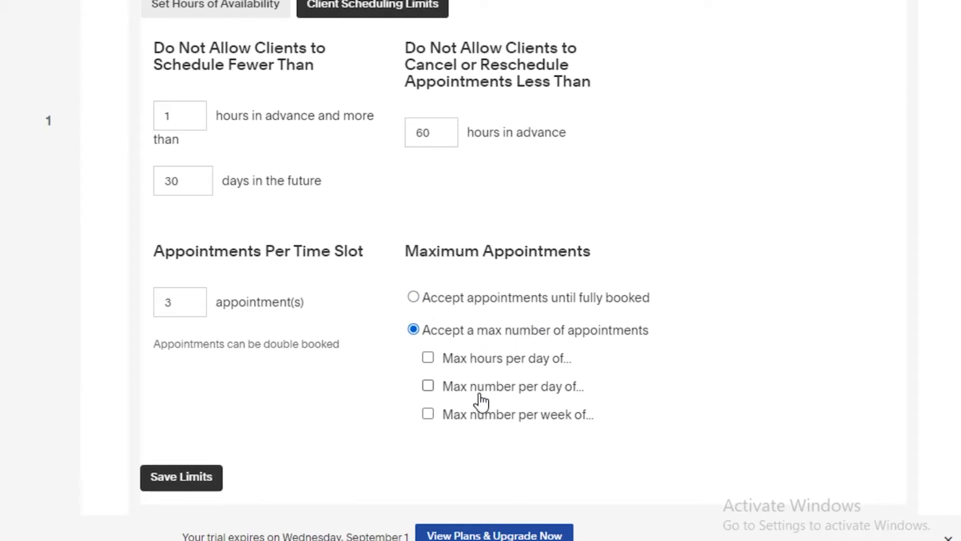
pyautogui.click(449, 365)
pyautogui.click(620, 358)
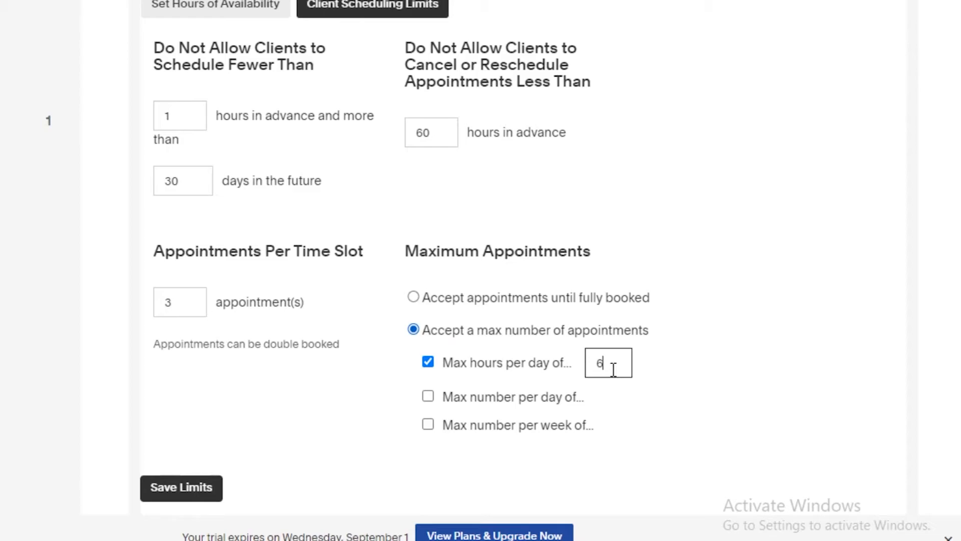
pyautogui.click(590, 301)
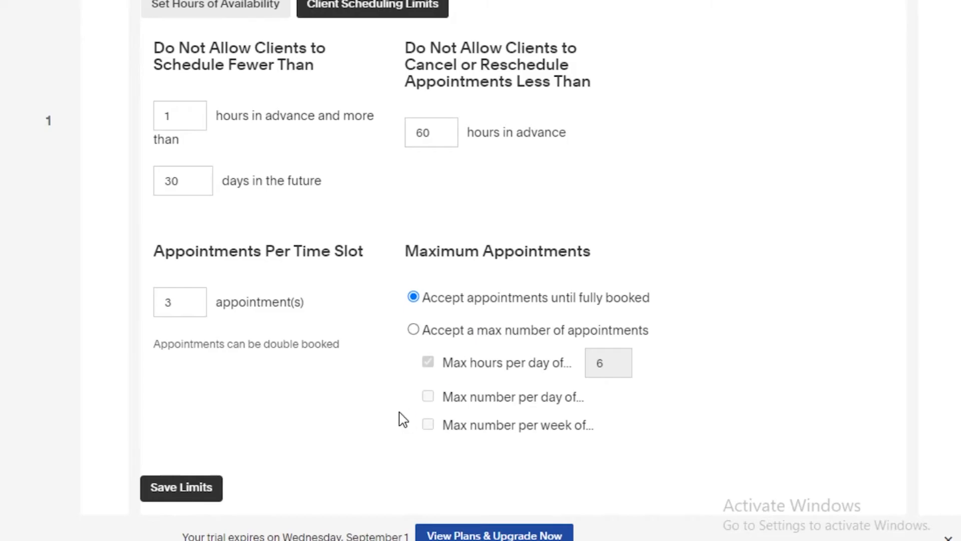
# Save the client scheduling limits.
pyautogui.scroll(-3, 403, 419)
pyautogui.click(192, 309)
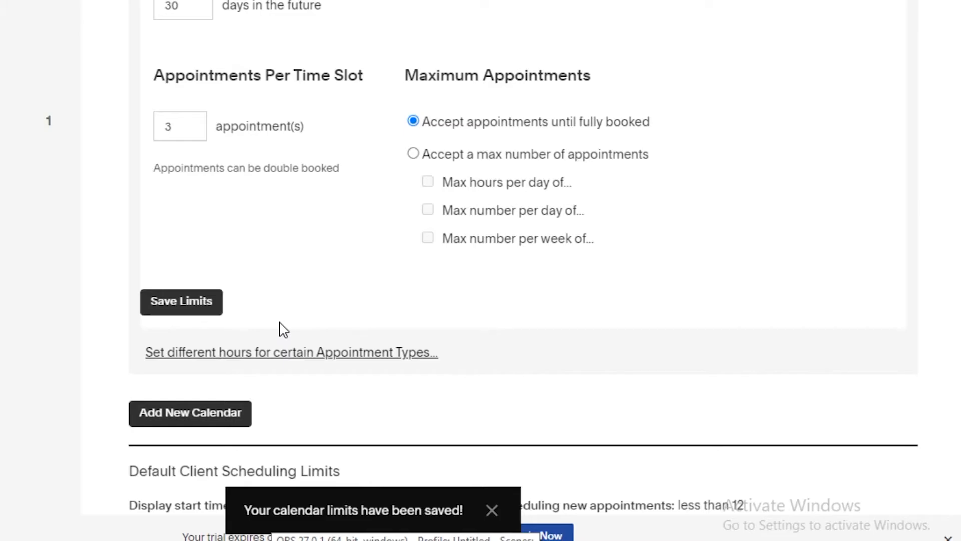
pyautogui.scroll(-3, 228, 436)
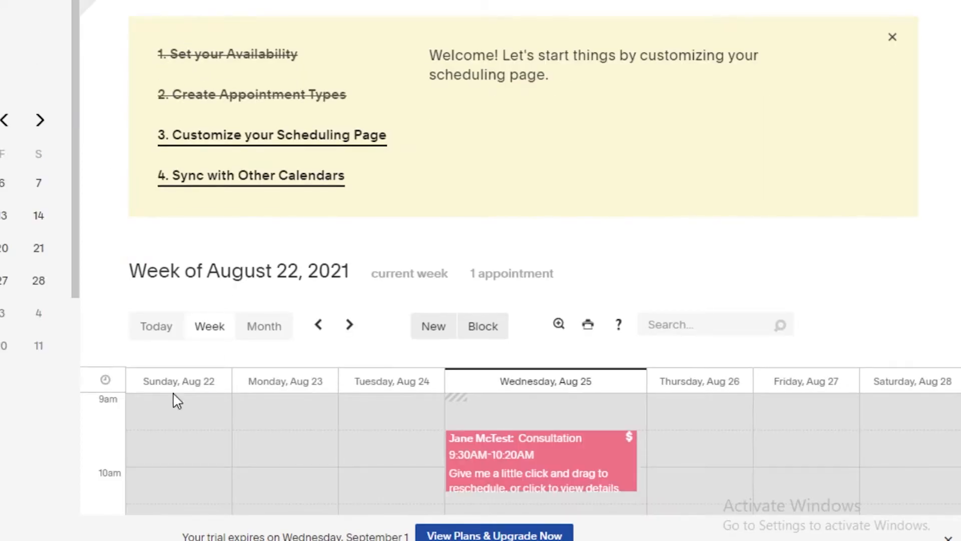
# Examine the weekly calendar to check the available hours and the sample appointment.
pyautogui.scroll(-4, 488, 193)
pyautogui.scroll(1, 430, 198)
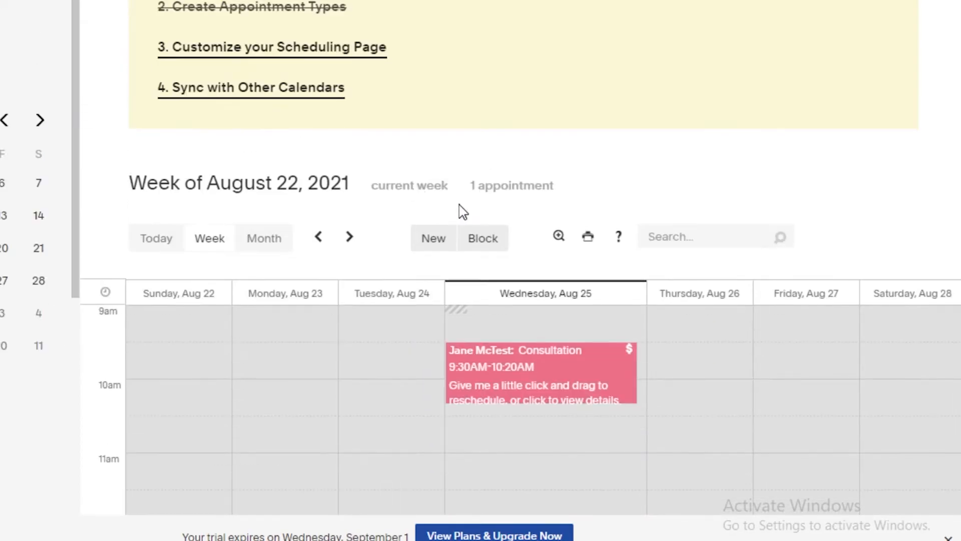
pyautogui.scroll(-4, 337, 318)
pyautogui.scroll(2, 472, 155)
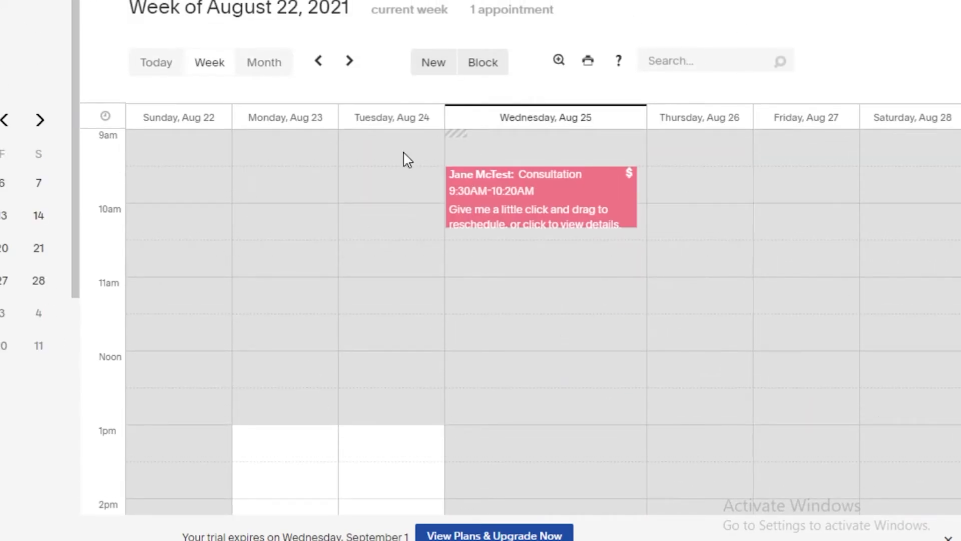
pyautogui.scroll(-4, 529, 309)
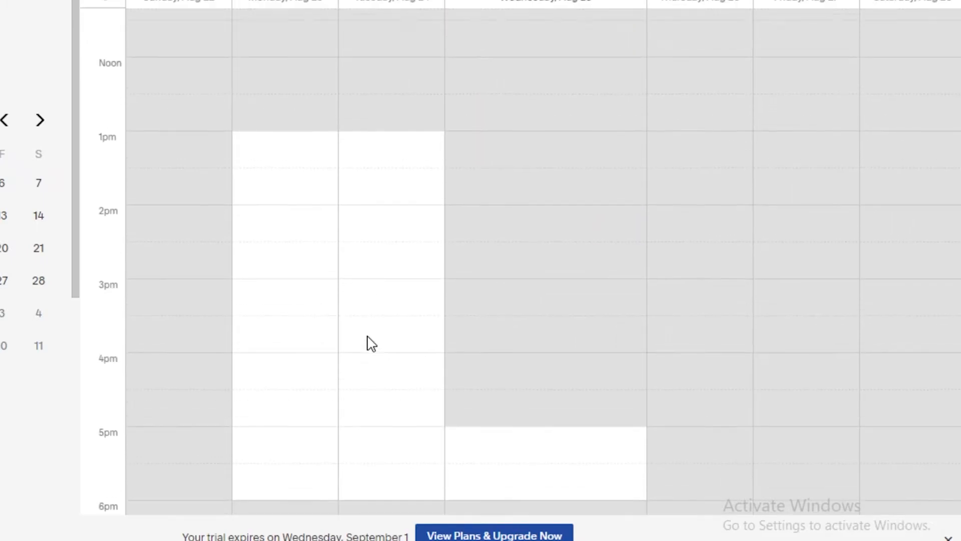
pyautogui.scroll(6, 370, 341)
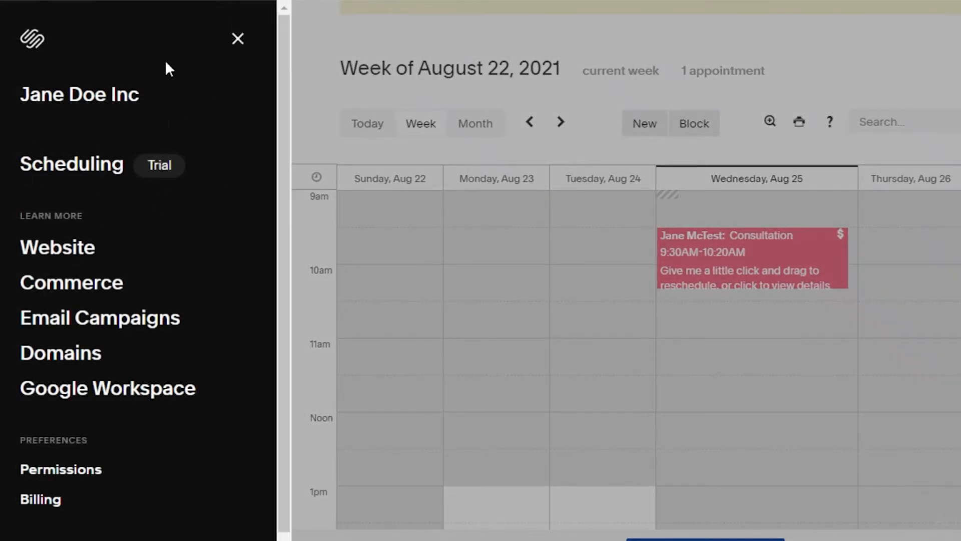
# Look through the descriptions of the Website, Commerce, Email Campaigns, Domains and Google Workspace products offered with the scheduling account.
pyautogui.click(90, 249)
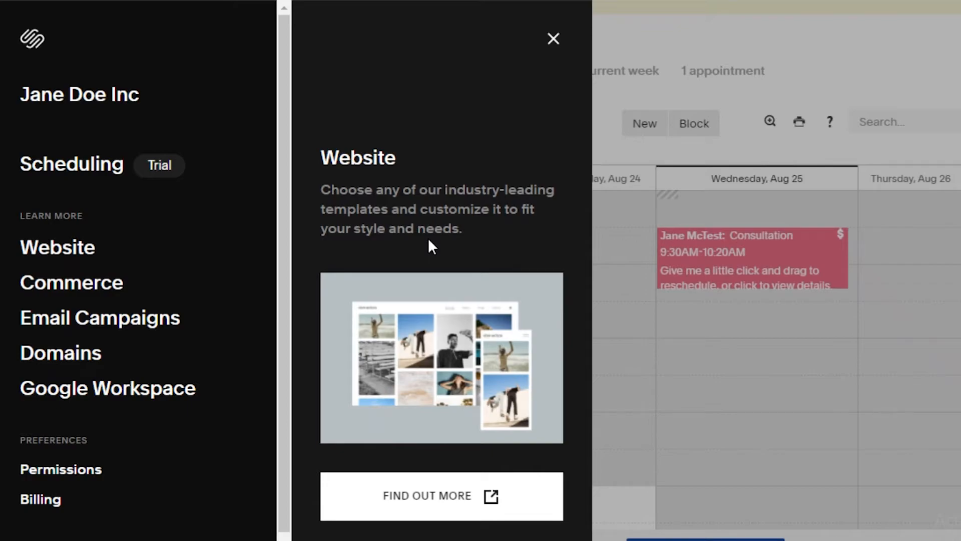
pyautogui.click(40, 296)
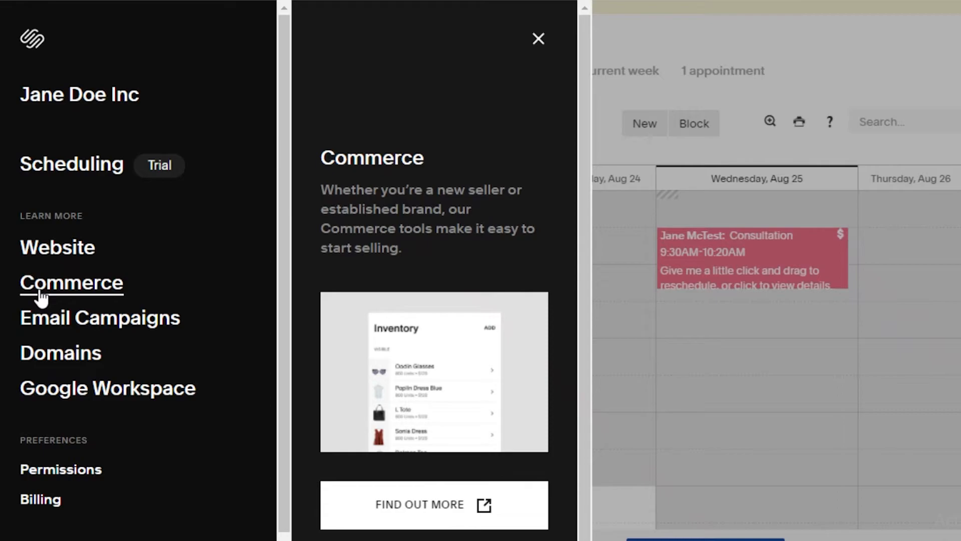
pyautogui.click(50, 326)
pyautogui.click(45, 370)
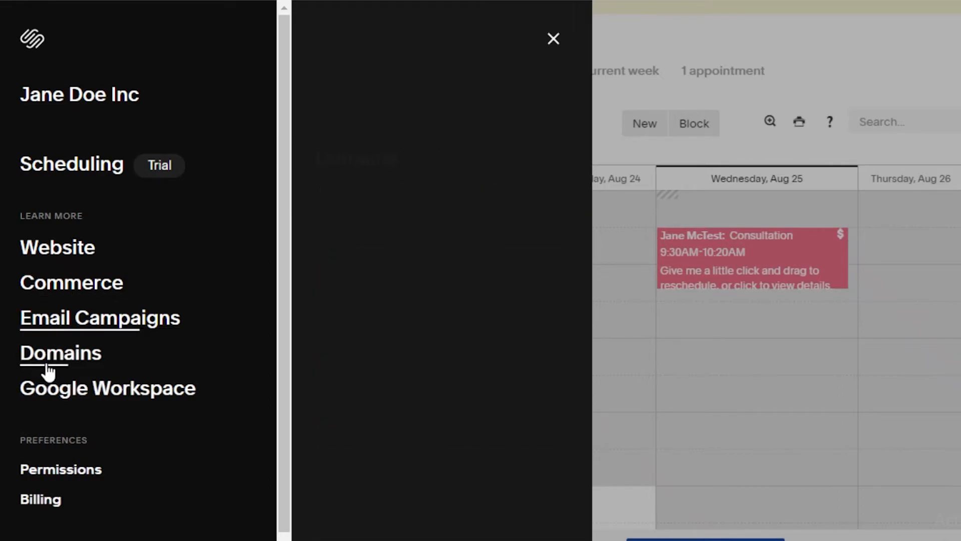
pyautogui.click(60, 405)
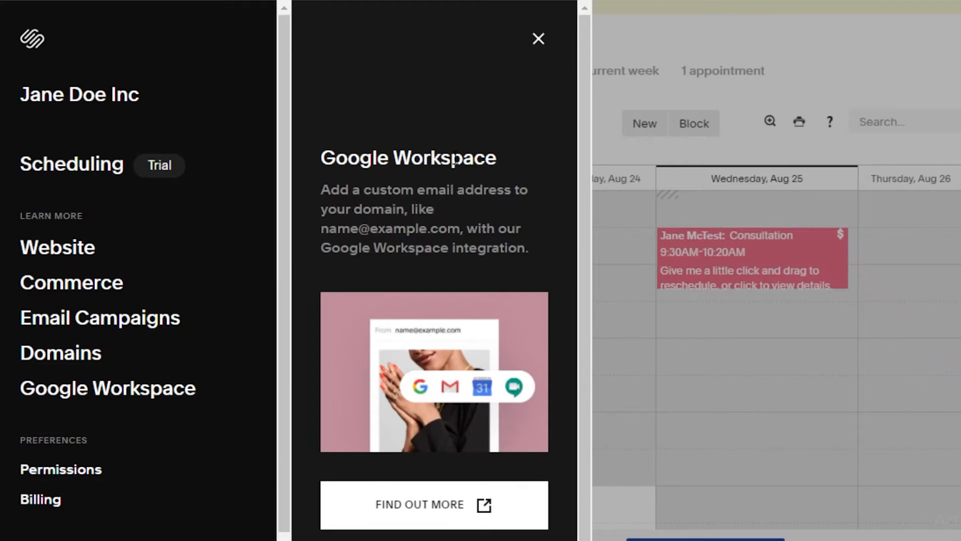
pyautogui.scroll(-1, 195, 440)
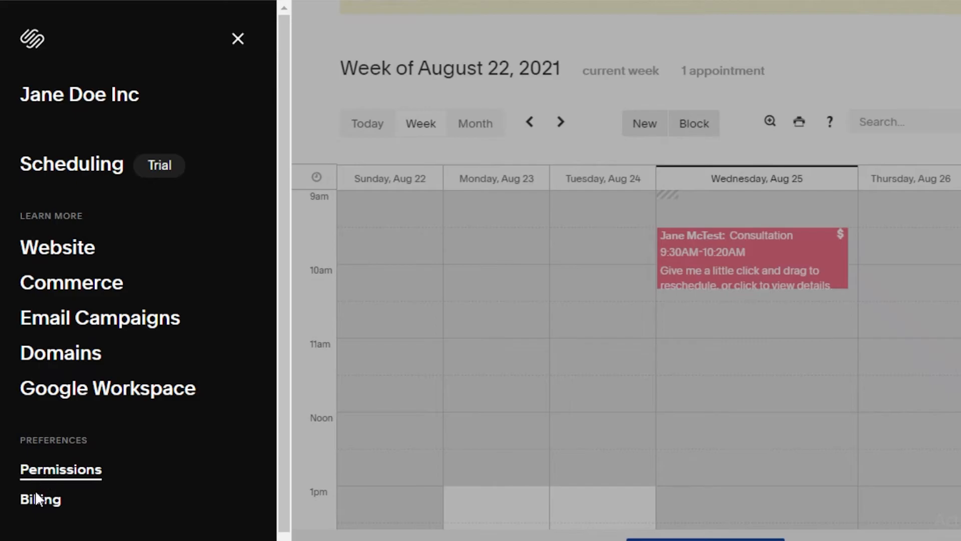
# Open the billing settings and look over the subscriptions, payment information and invoices sections.
pyautogui.click(38, 499)
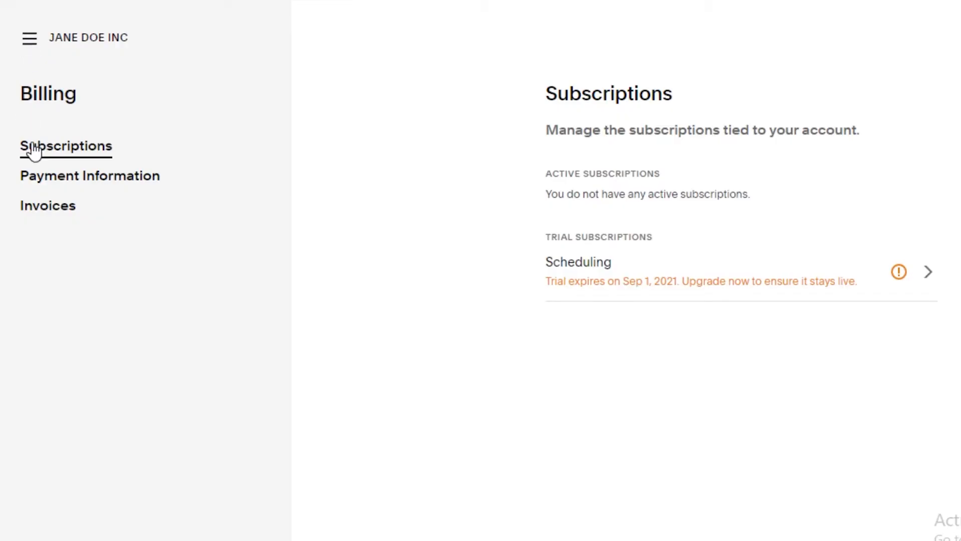
pyautogui.click(36, 212)
pyautogui.click(129, 182)
pyautogui.scroll(-3, 682, 480)
pyautogui.scroll(3, 933, 367)
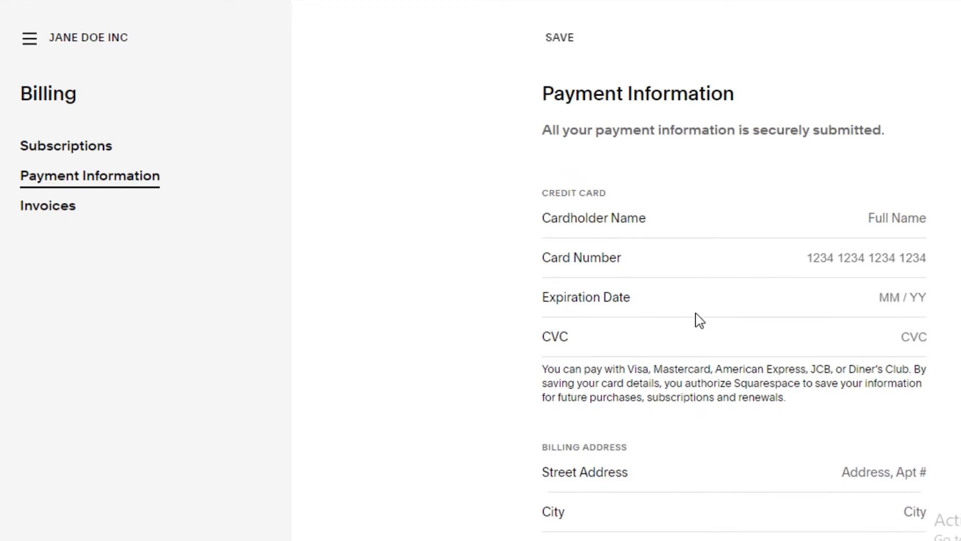
pyautogui.click(60, 204)
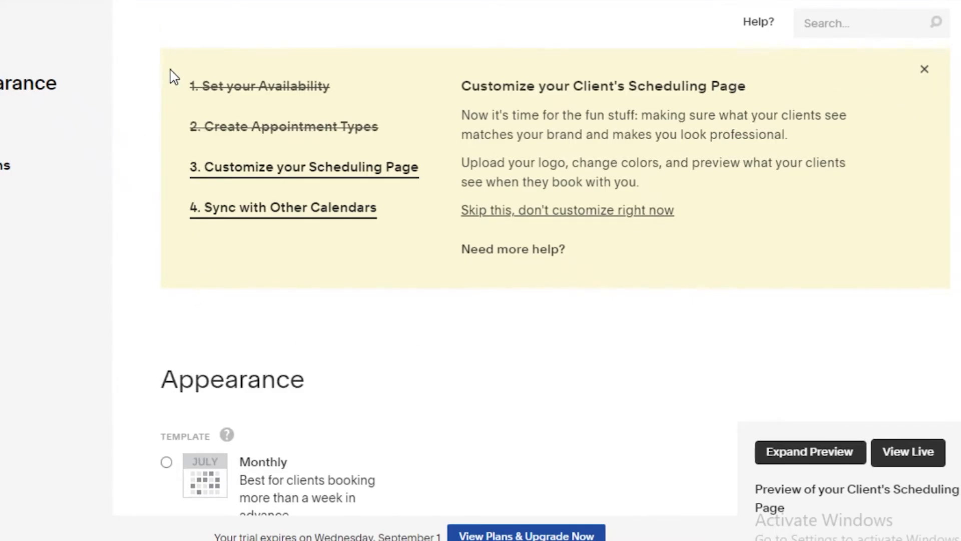
# Set the client scheduling page's appearance template to Monthly.
pyautogui.scroll(-8, 368, 299)
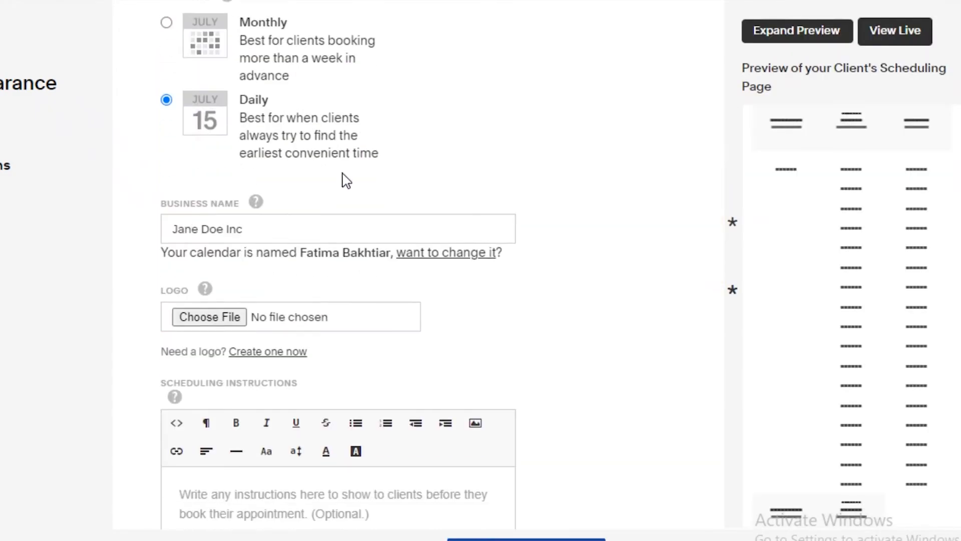
pyautogui.scroll(7, 337, 167)
pyautogui.scroll(-3, 198, 325)
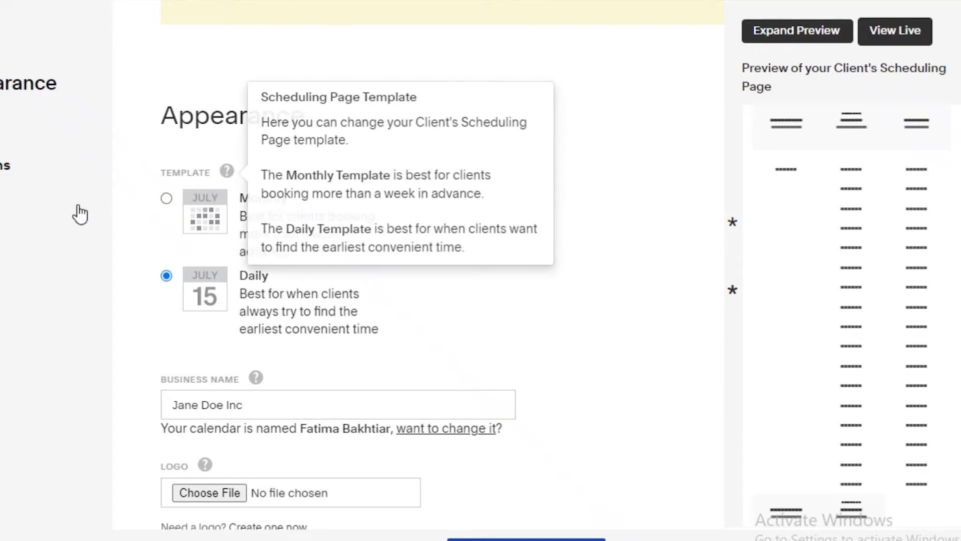
pyautogui.click(166, 198)
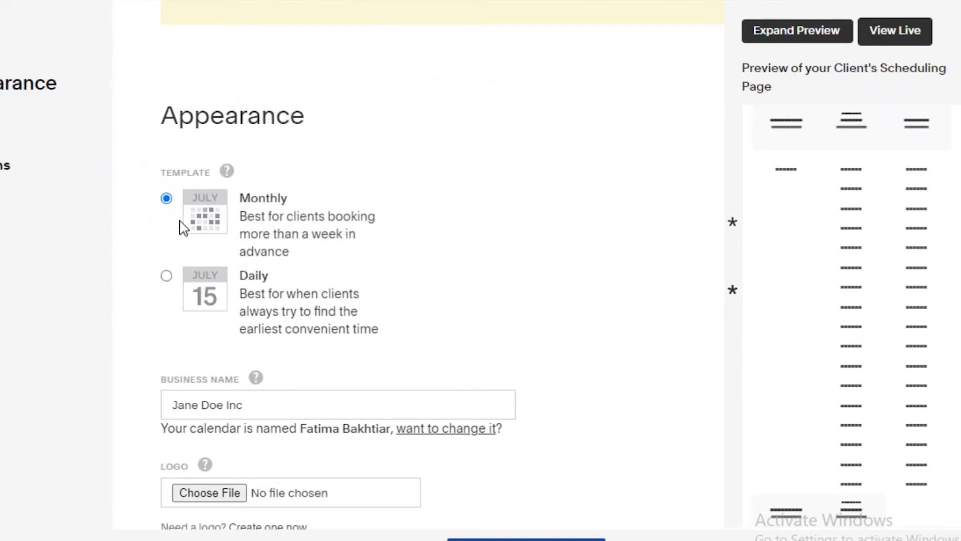
# Review the business name, logo and scheduling instructions settings, and check the week start options while keeping Sunday.
pyautogui.scroll(-2, 429, 388)
pyautogui.scroll(-5, 115, 359)
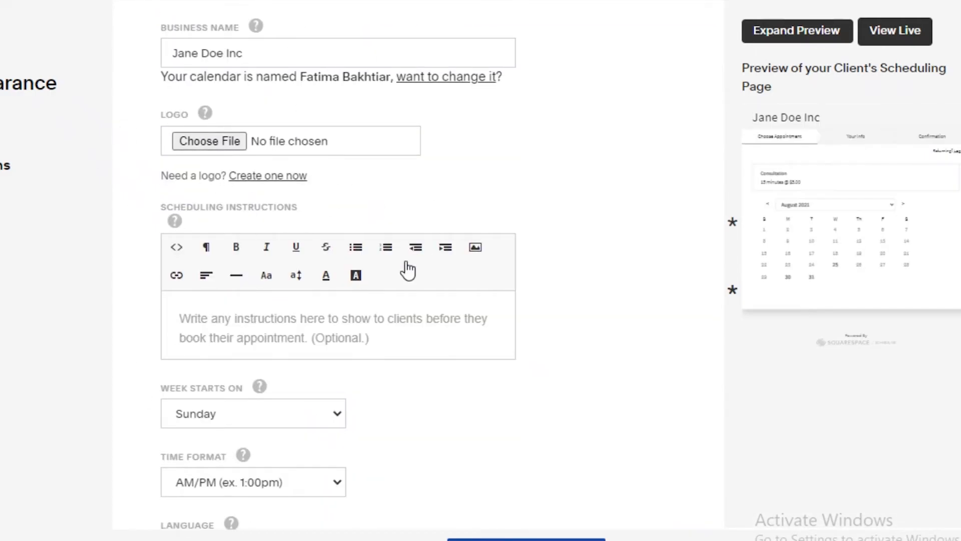
pyautogui.scroll(-1, 304, 256)
pyautogui.scroll(-2, 304, 256)
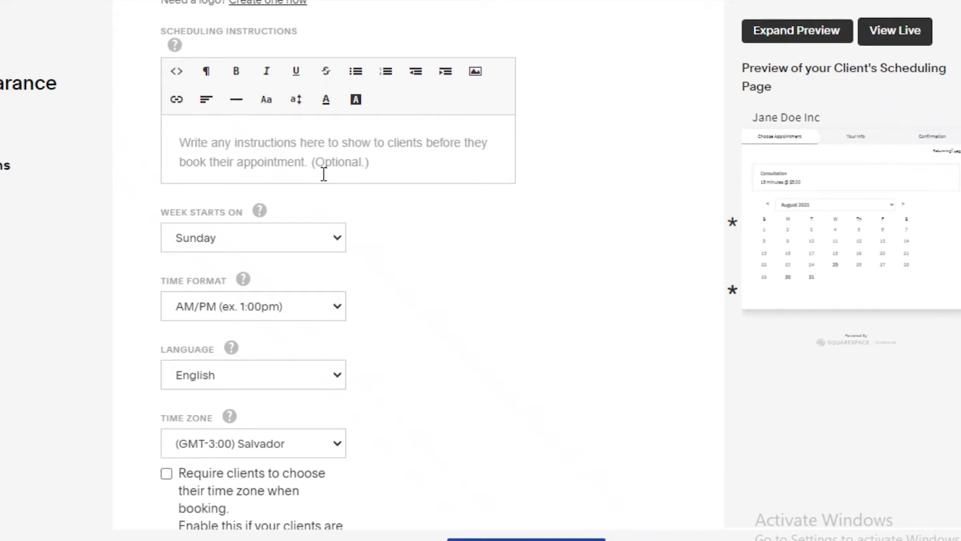
pyautogui.click(233, 228)
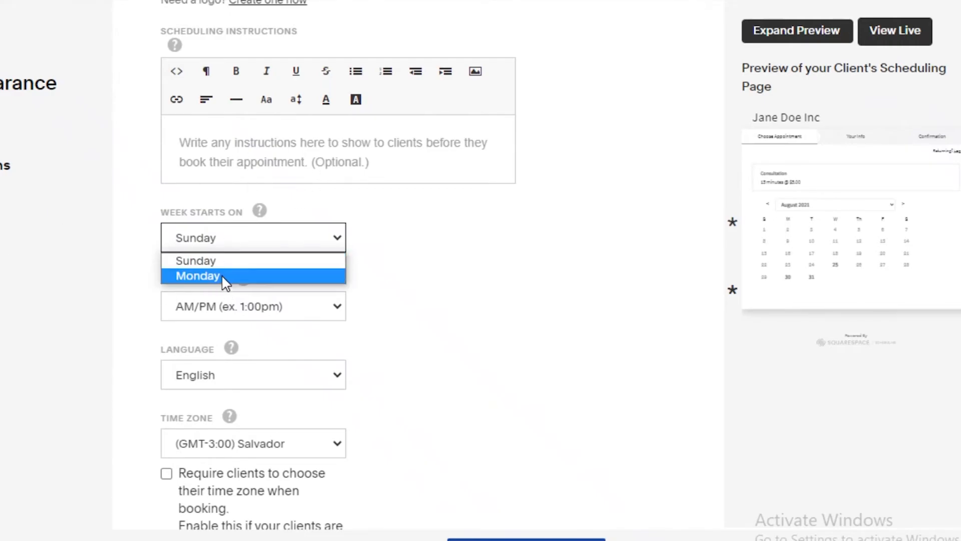
pyautogui.click(229, 260)
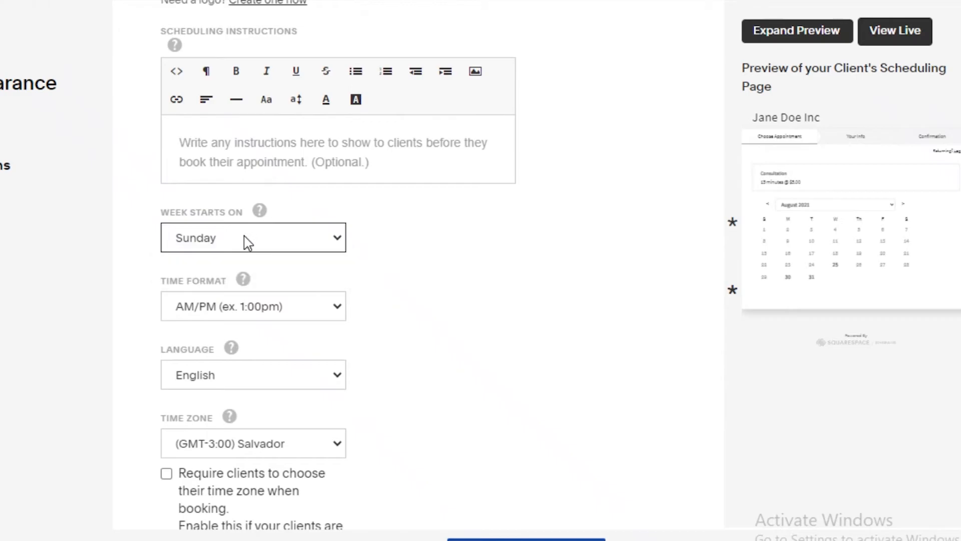
# Examine the time zone, font, color and wording options for the scheduling page, and compare with the Calendly events page and the calendar.
pyautogui.scroll(-1, 310, 326)
pyautogui.scroll(-10, 311, 326)
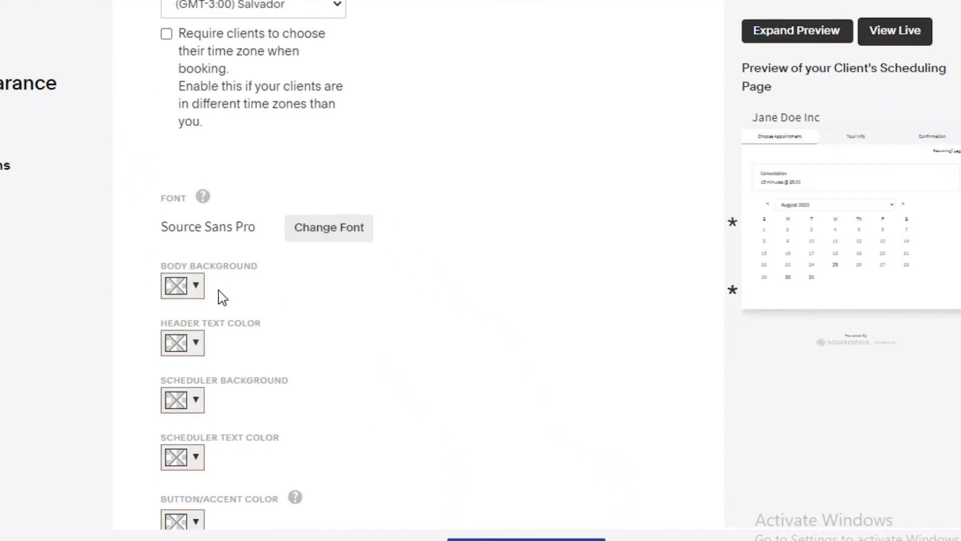
pyautogui.scroll(1, 214, 269)
pyautogui.scroll(4, 225, 276)
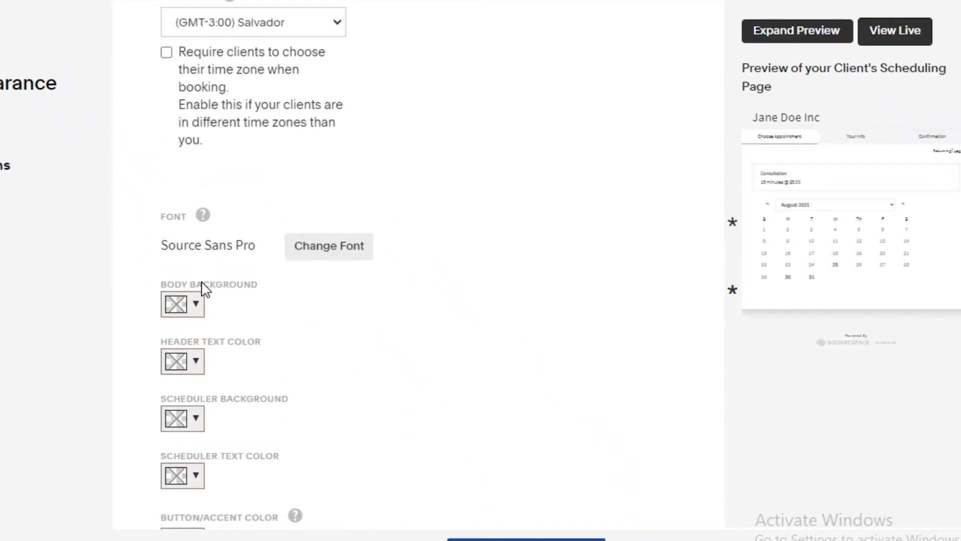
pyautogui.scroll(-5, 176, 234)
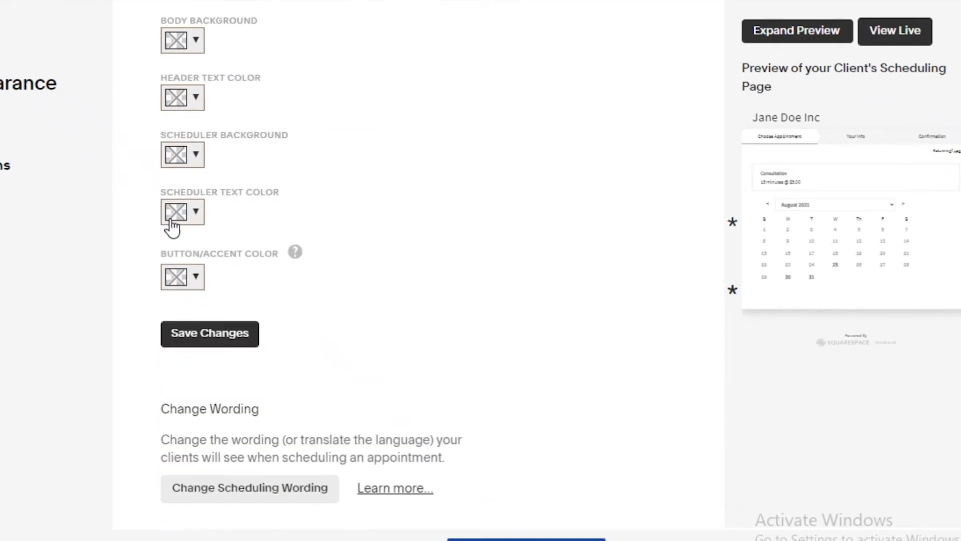
pyautogui.scroll(1, 365, 425)
pyautogui.scroll(-1, 307, 477)
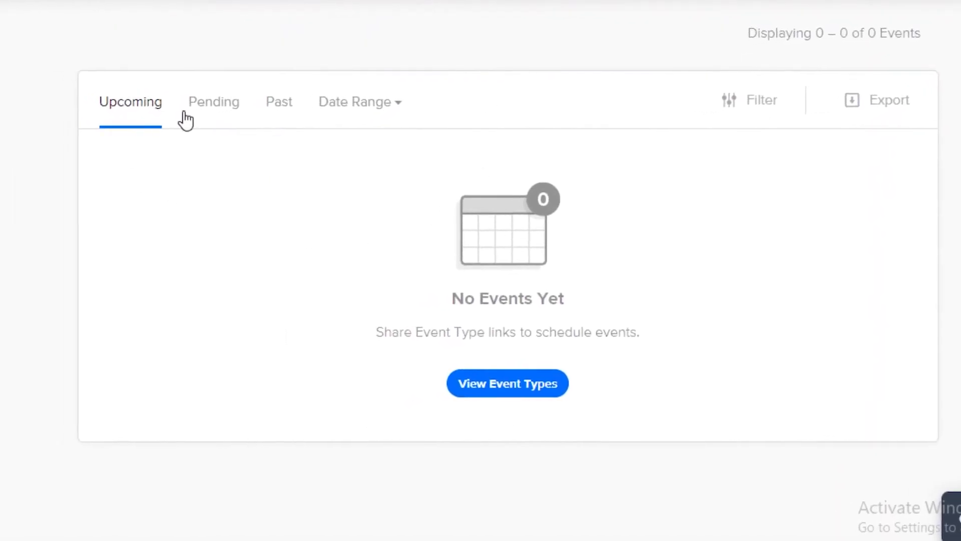
pyautogui.scroll(3, 728, 219)
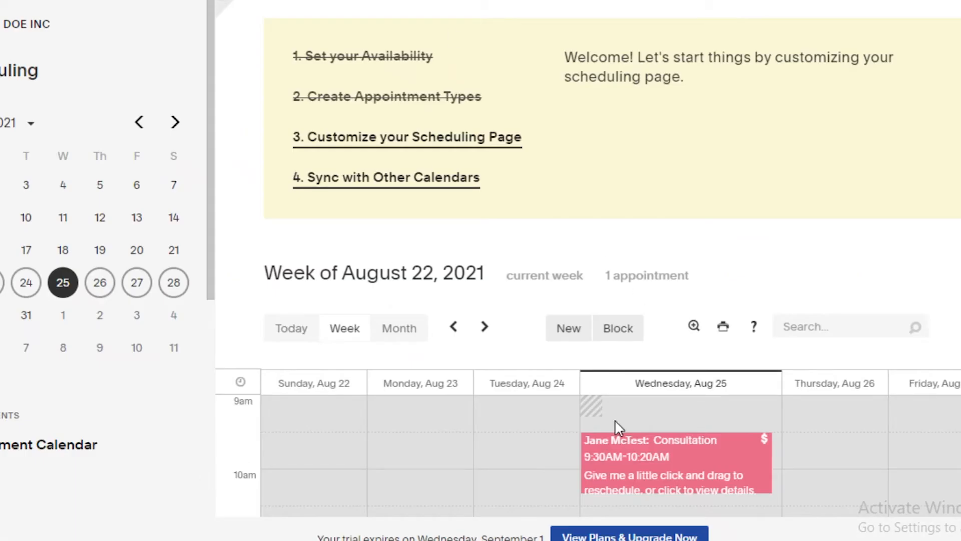
pyautogui.scroll(-2, 615, 420)
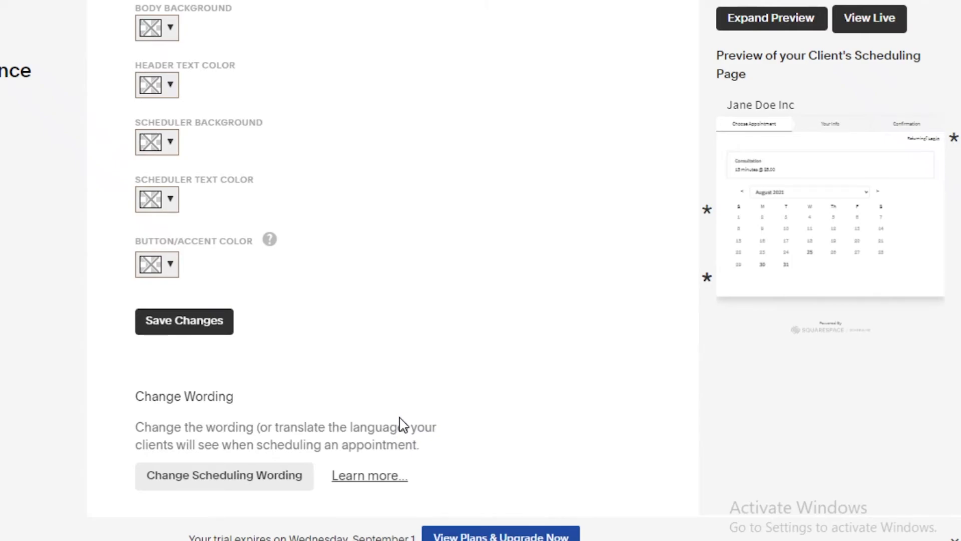
# Try a muted red, #ab4444, as the scheduler text color.
pyautogui.click(138, 202)
pyautogui.click(223, 369)
pyautogui.click(218, 356)
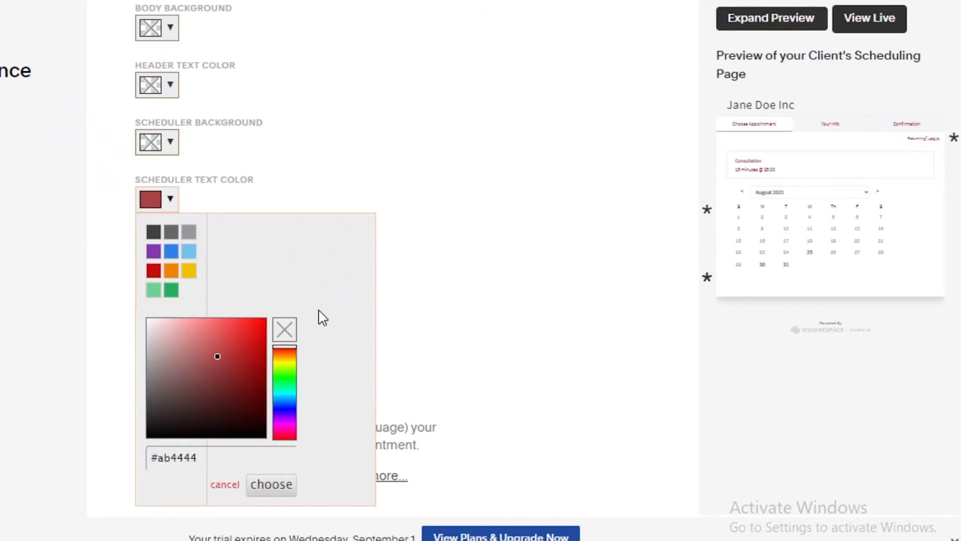
pyautogui.click(380, 178)
# Try a brownish gray, #856d6d, as the scheduler background color.
pyautogui.click(156, 142)
pyautogui.click(155, 314)
pyautogui.click(171, 322)
pyautogui.click(121, 150)
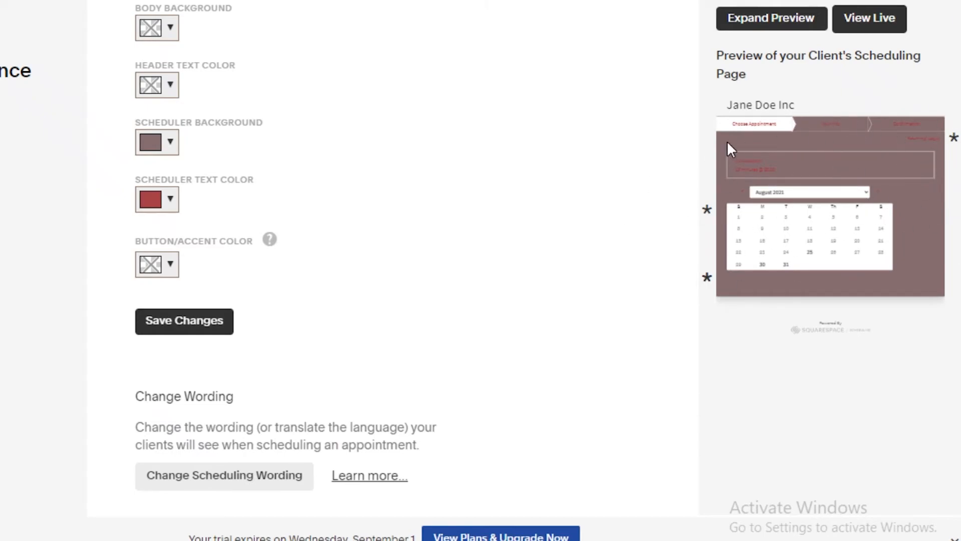
# Set the button/accent color to bright red and the scheduler text color to a slightly darker red.
pyautogui.scroll(4, 770, 205)
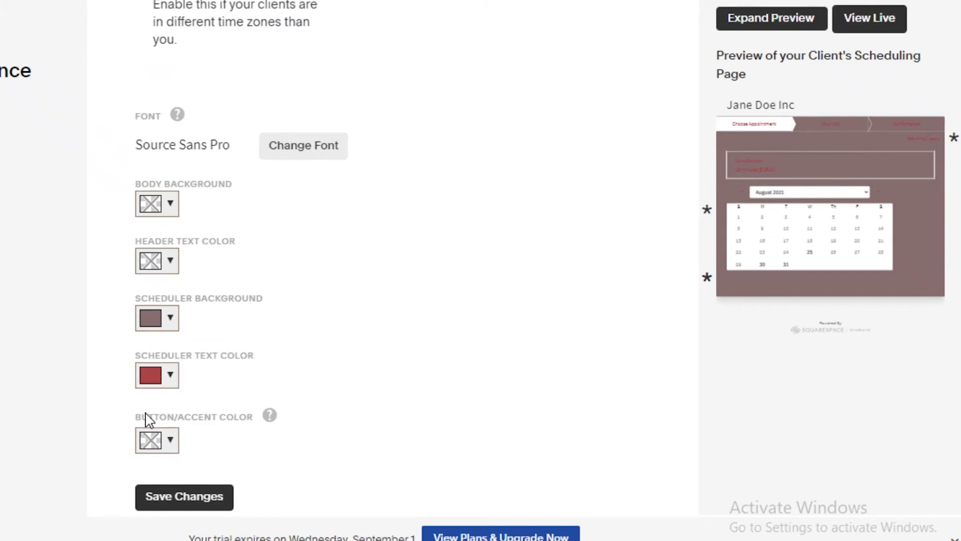
pyautogui.click(149, 441)
pyautogui.click(242, 387)
pyautogui.moveTo(241, 382)
pyautogui.mouseDown()
pyautogui.moveTo(258, 357)
pyautogui.moveTo(399, 281)
pyautogui.mouseUp()
pyautogui.click(398, 282)
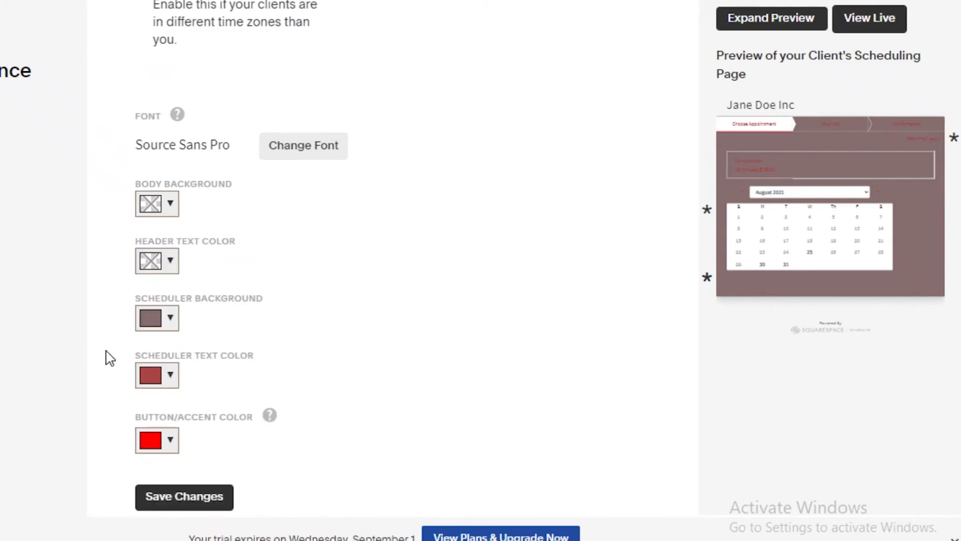
pyautogui.click(150, 375)
pyautogui.moveTo(227, 269); pyautogui.dragTo(217, 242)
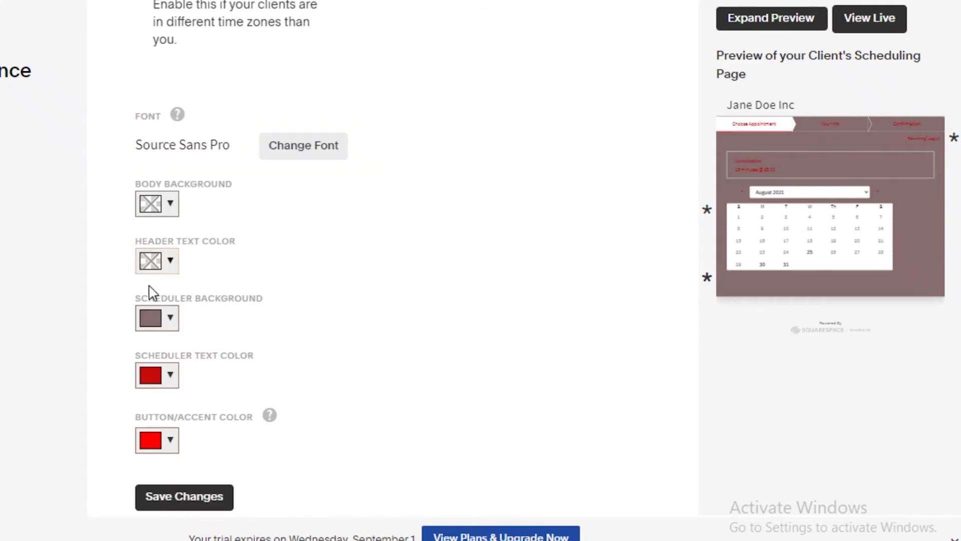
# Try dark red #612121 and medium gray #929292 as the scheduler background color.
pyautogui.click(153, 319)
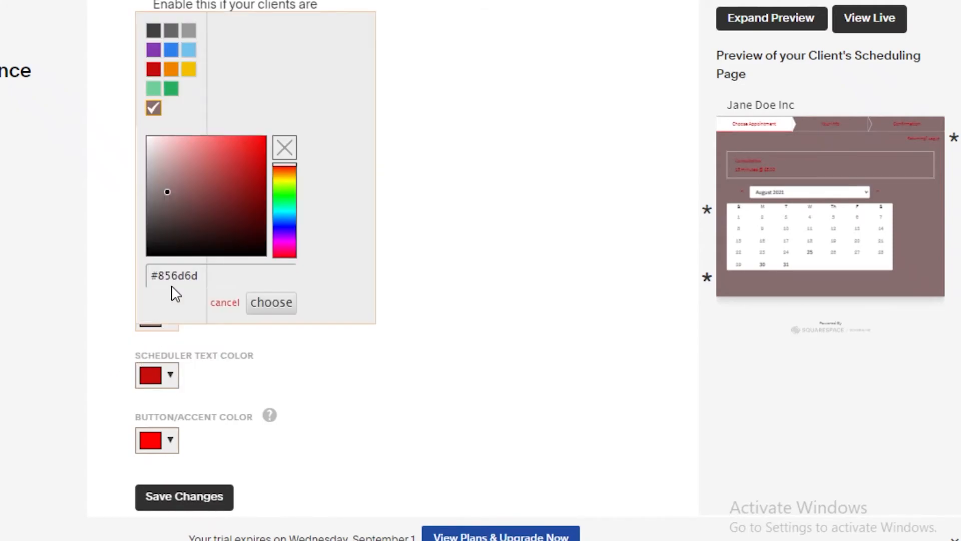
pyautogui.click(224, 209)
pyautogui.click(282, 245)
pyautogui.moveTo(283, 250); pyautogui.dragTo(287, 266)
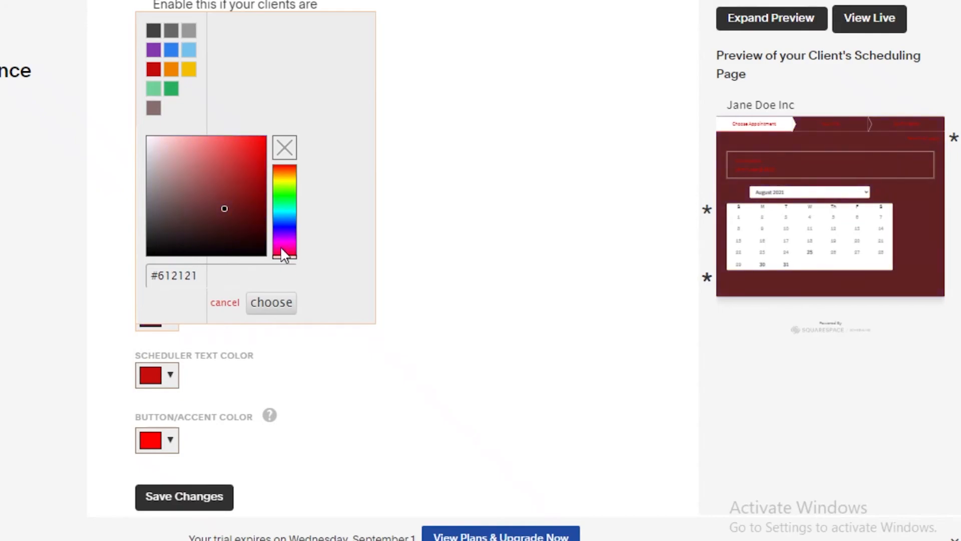
pyautogui.moveTo(215, 205); pyautogui.dragTo(101, 193)
pyautogui.click(125, 197)
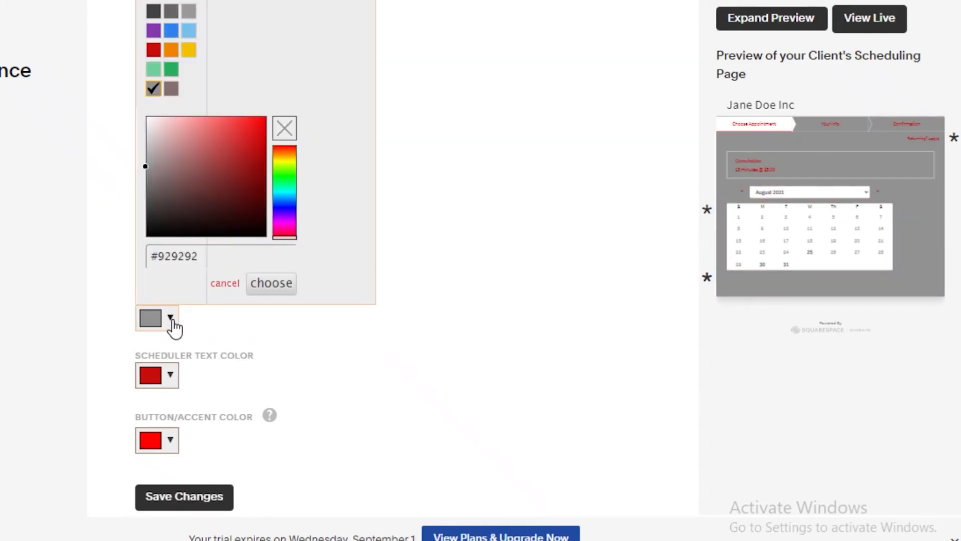
# Set the scheduler background color to white.
pyautogui.click(172, 326)
pyautogui.moveTo(200, 175); pyautogui.dragTo(140, 93)
pyautogui.click(158, 309)
pyautogui.click(157, 310)
# Set the header text color to bright pink and the body background to light gray.
pyautogui.click(172, 259)
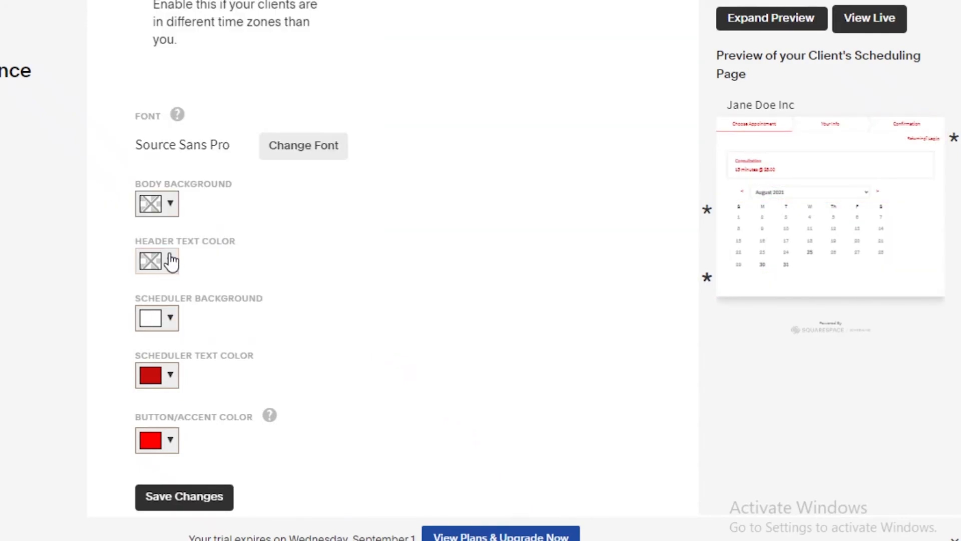
pyautogui.moveTo(254, 404); pyautogui.dragTo(259, 400)
pyautogui.click(170, 204)
pyautogui.moveTo(192, 346); pyautogui.dragTo(146, 347)
pyautogui.click(508, 296)
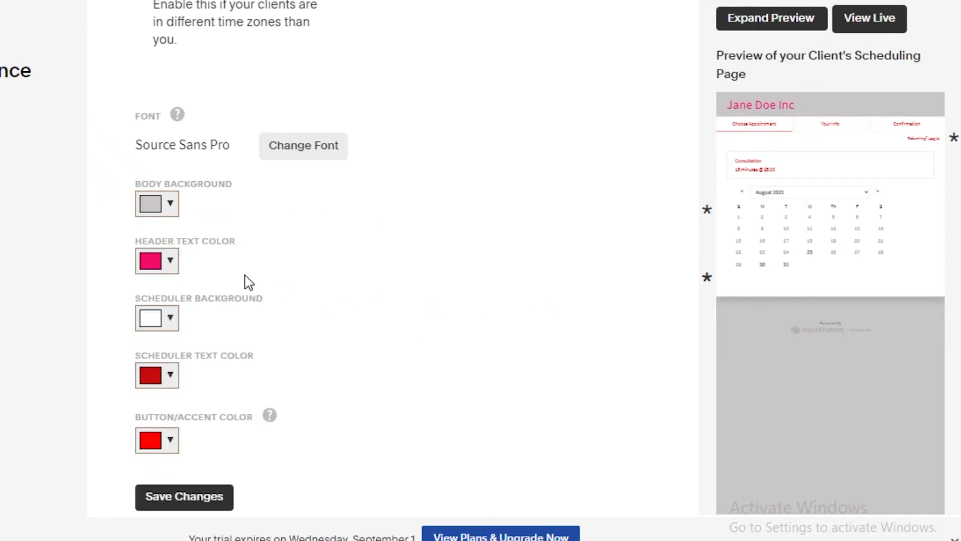
# Save the appearance changes and return to the weekly appointment calendar.
pyautogui.click(155, 497)
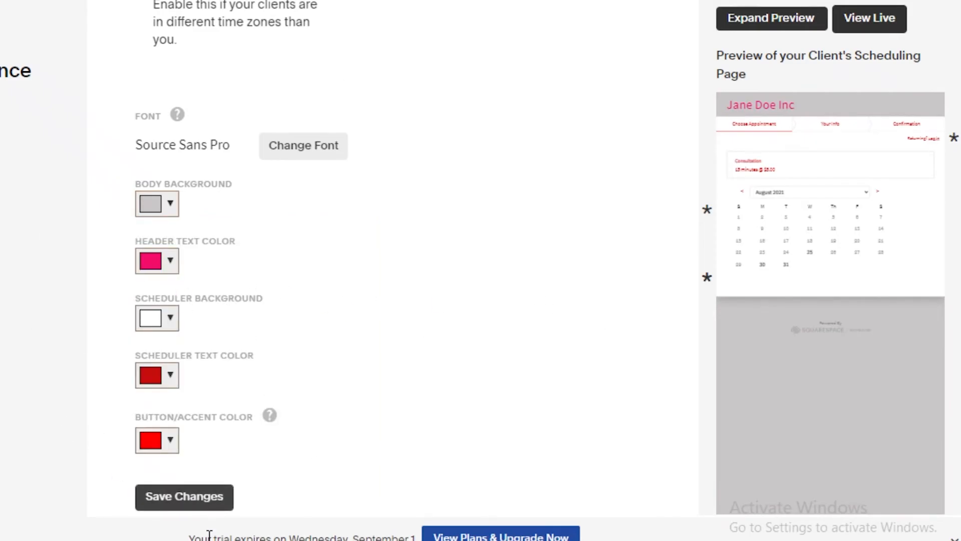
pyautogui.click(199, 497)
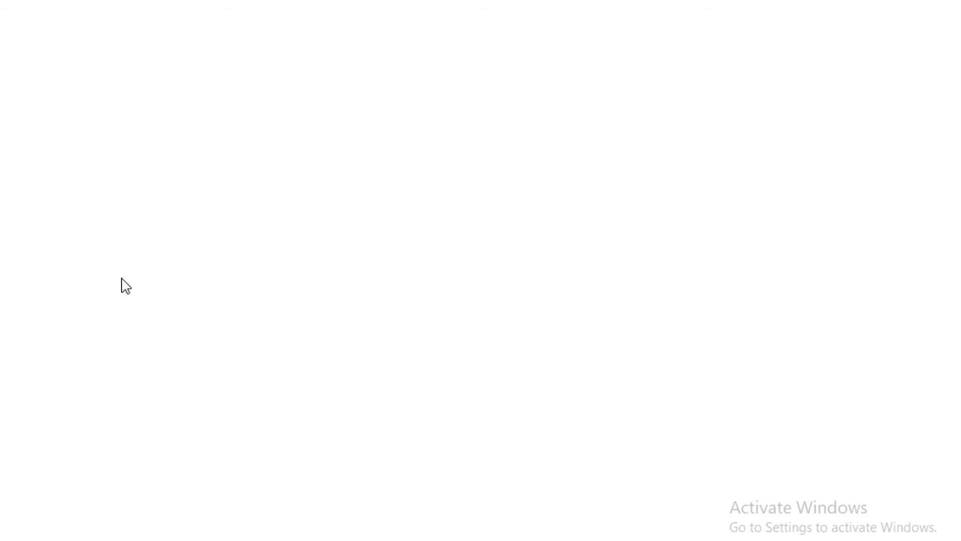
pyautogui.scroll(-10, 223, 238)
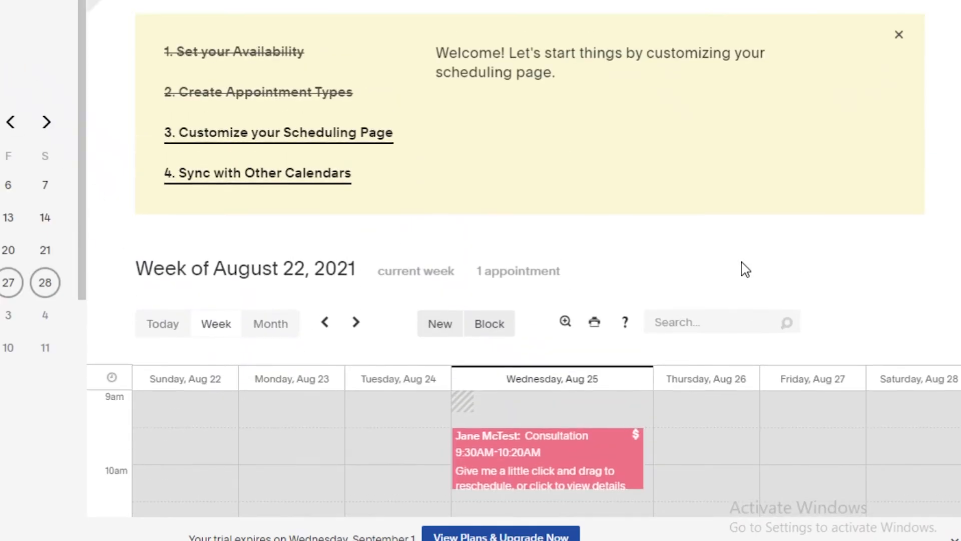
pyautogui.scroll(-3, 315, 150)
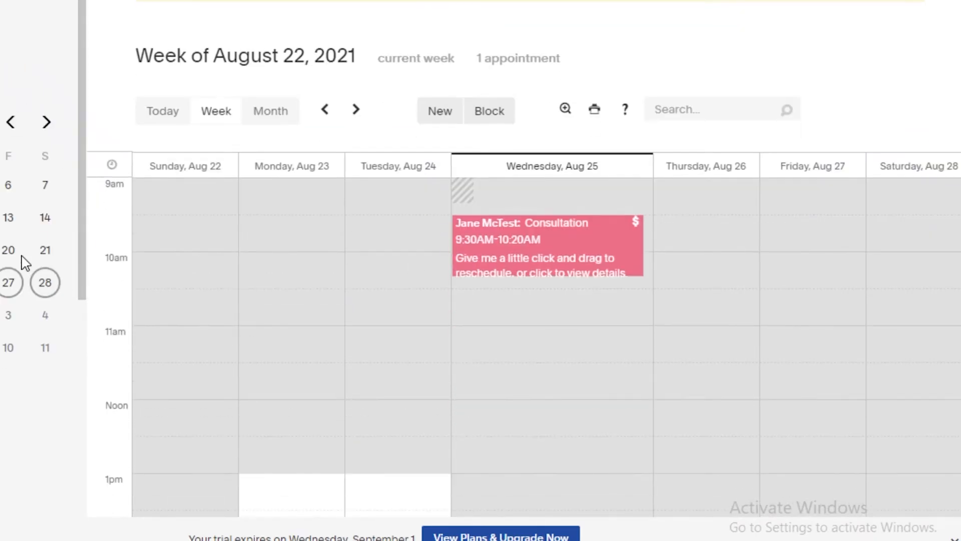
# Start a new appointment from the weekly calendar with the type Consultation (15 minutes @ $5.00).
pyautogui.click(270, 111)
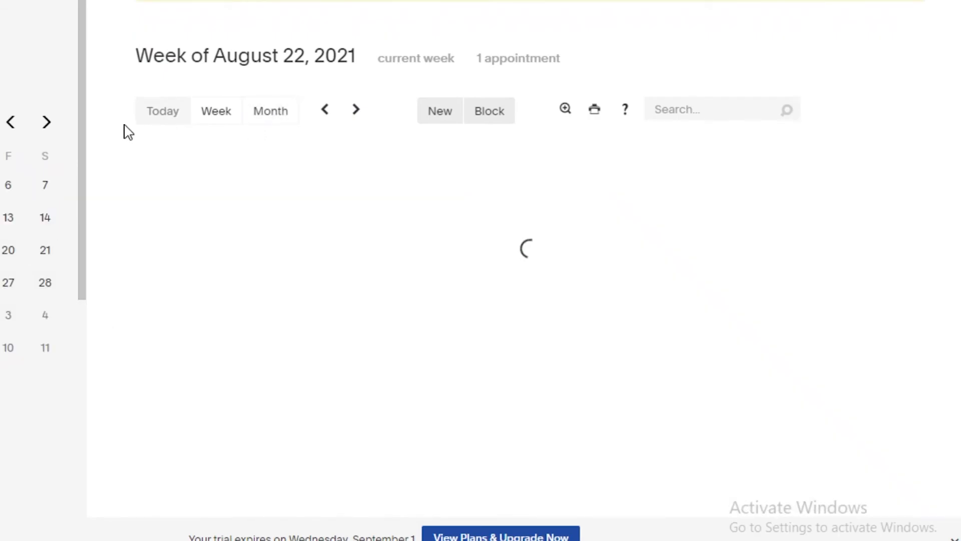
pyautogui.click(239, 115)
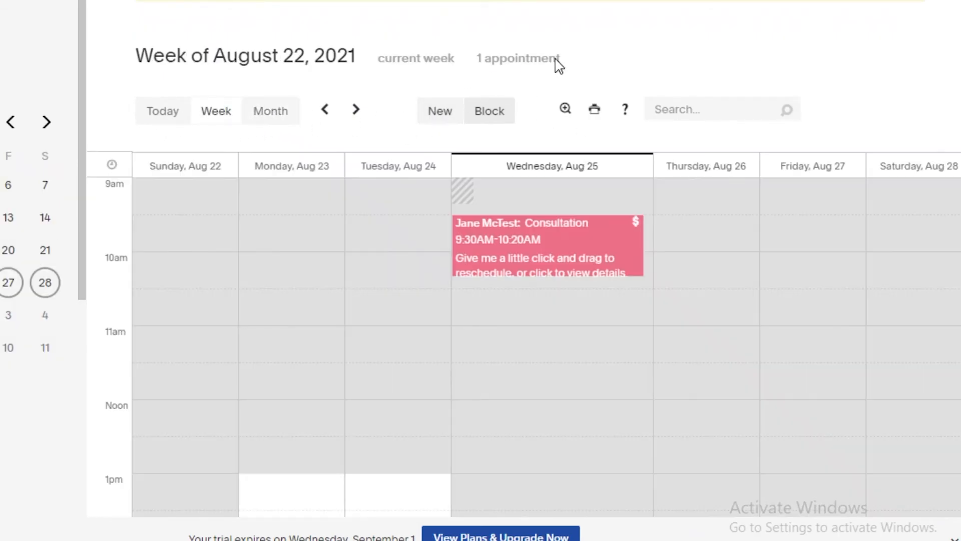
pyautogui.click(445, 116)
pyautogui.click(701, 122)
pyautogui.click(656, 125)
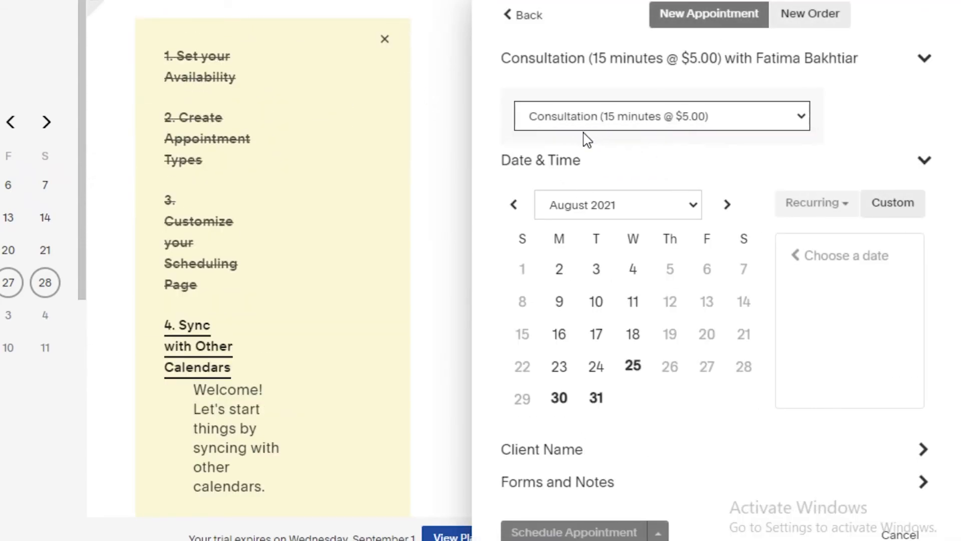
# Check the selectable dates for the Consultation appointment in August and September 2021.
pyautogui.click(822, 196)
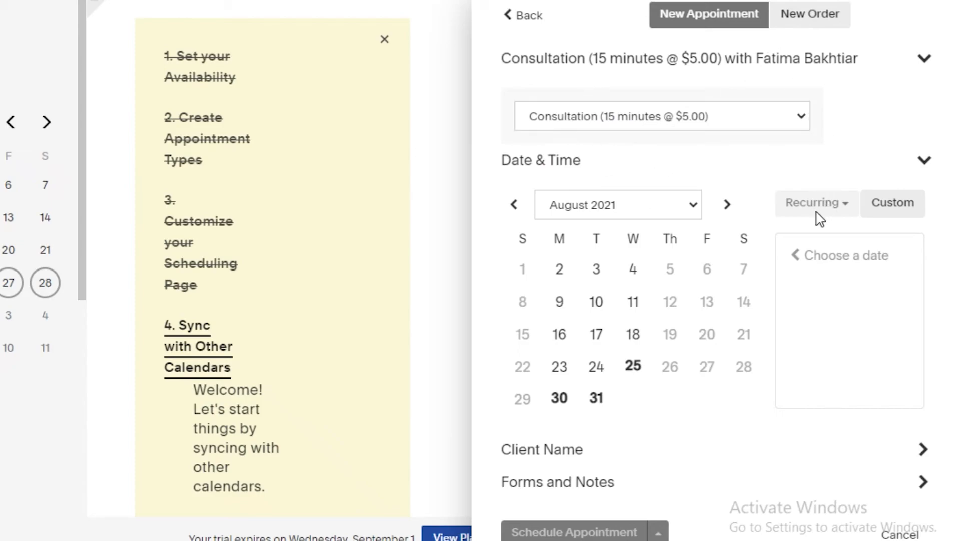
pyautogui.click(636, 372)
pyautogui.click(559, 398)
pyautogui.click(727, 204)
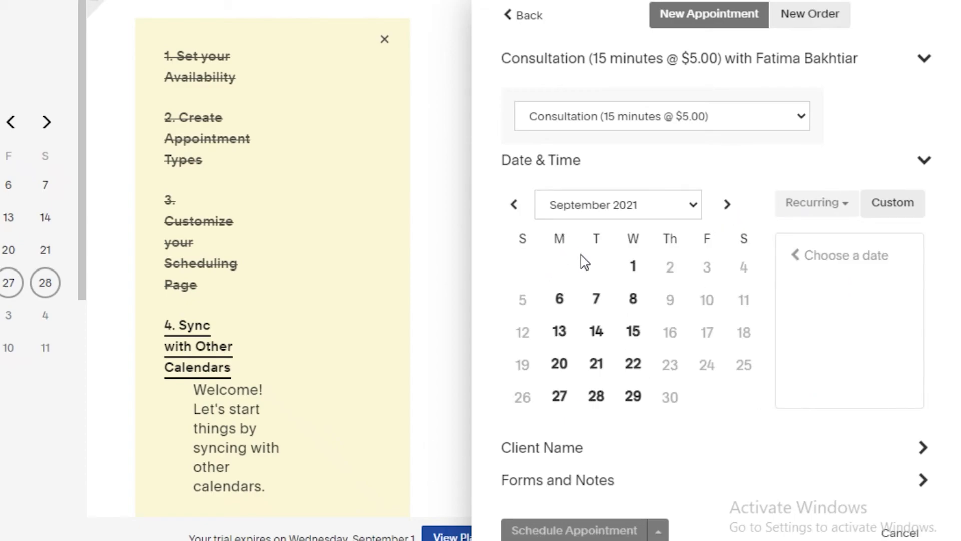
# Return the date picker to August 2021 and reset the appointment type to "Choose appointment type...".
pyautogui.click(689, 123)
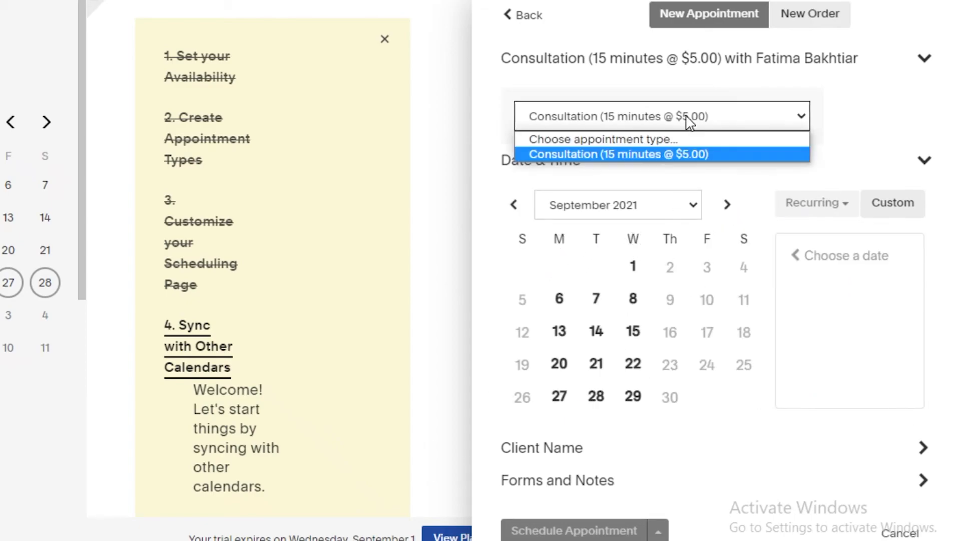
pyautogui.click(512, 205)
pyautogui.click(554, 128)
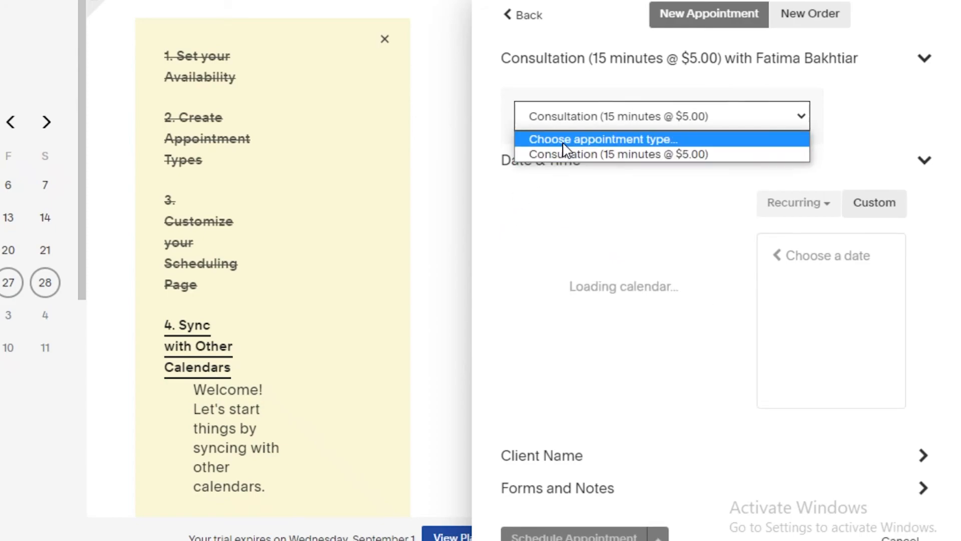
pyautogui.click(561, 140)
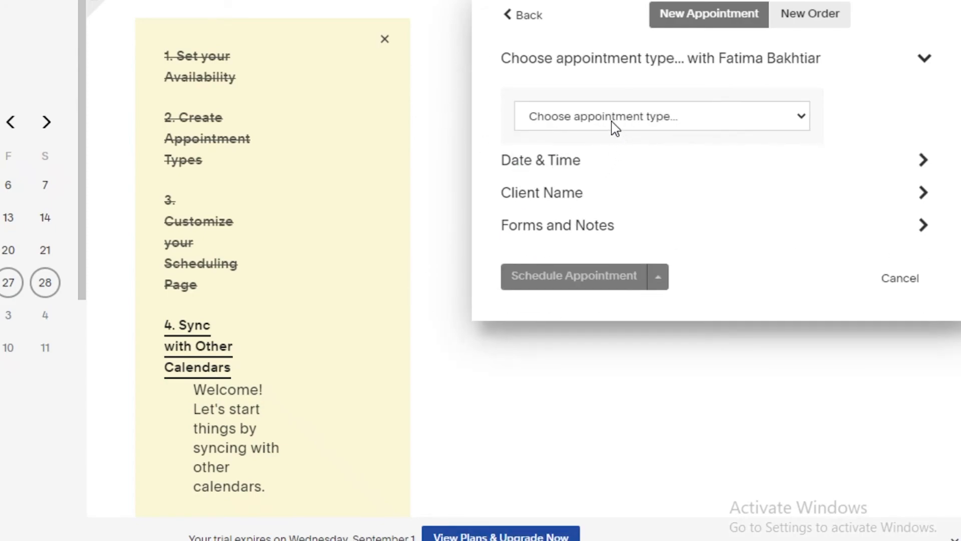
# Enter a custom date of 09/22/2021 and a time of 1pm for the new appointment.
pyautogui.click(924, 161)
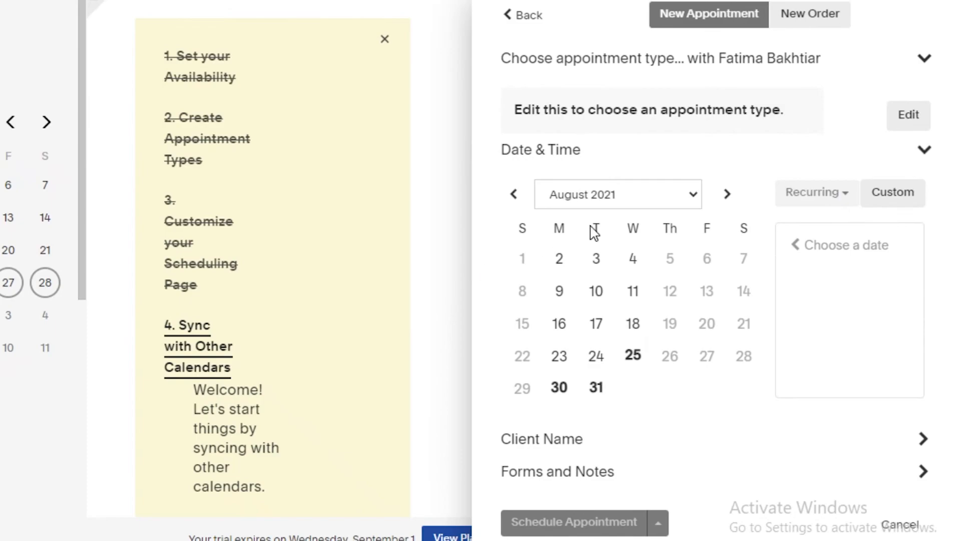
pyautogui.click(882, 199)
pyautogui.write('09/22/2021')
pyautogui.click(639, 286)
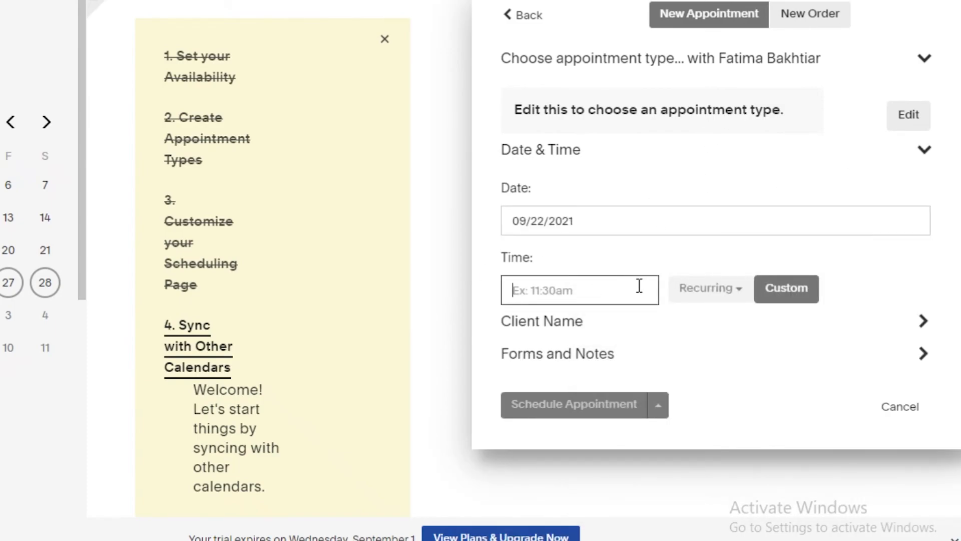
pyautogui.write('1pm')
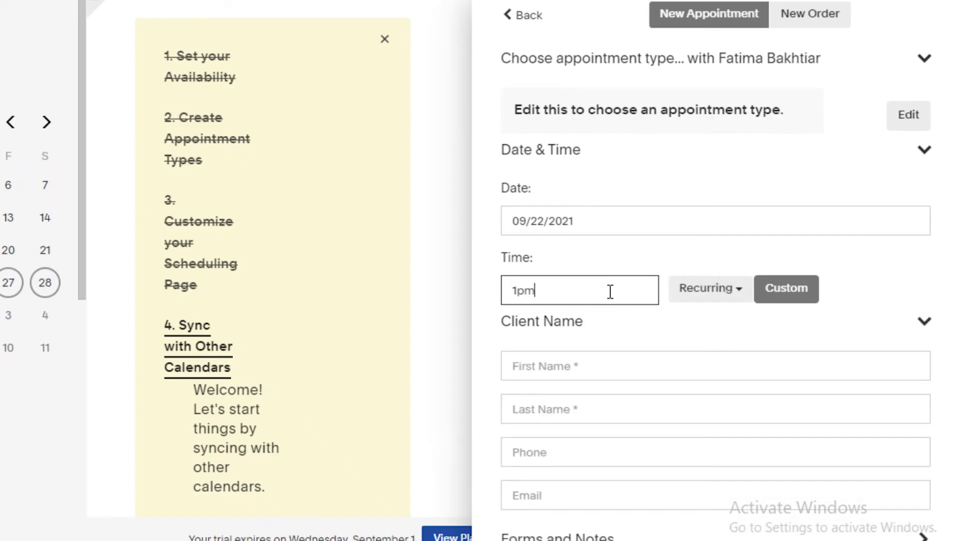
# Examine the client detail fields and the recurrence options available for the new appointment.
pyautogui.scroll(-4, 628, 197)
pyautogui.scroll(4, 365, 412)
pyautogui.click(530, 369)
pyautogui.click(743, 288)
pyautogui.click(719, 294)
pyautogui.click(741, 293)
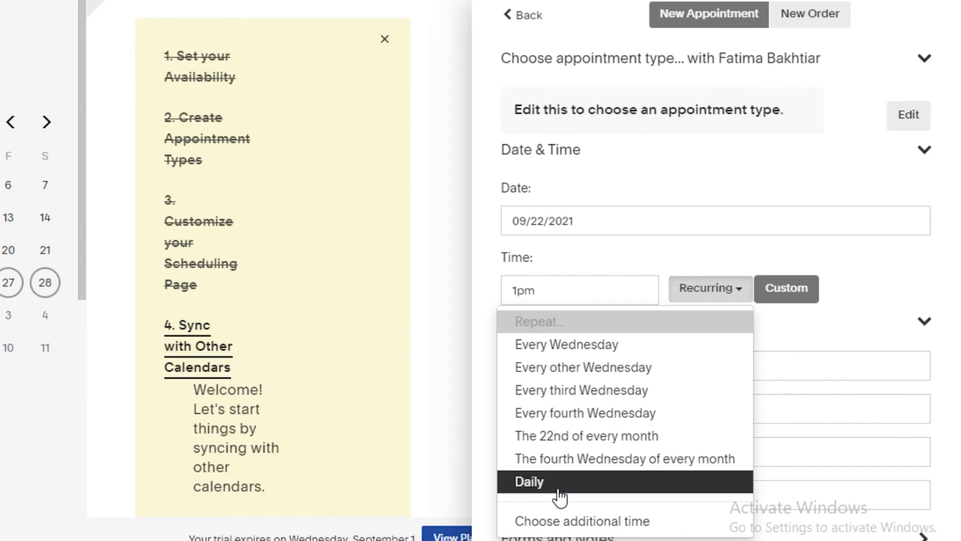
pyautogui.click(697, 294)
pyautogui.click(706, 289)
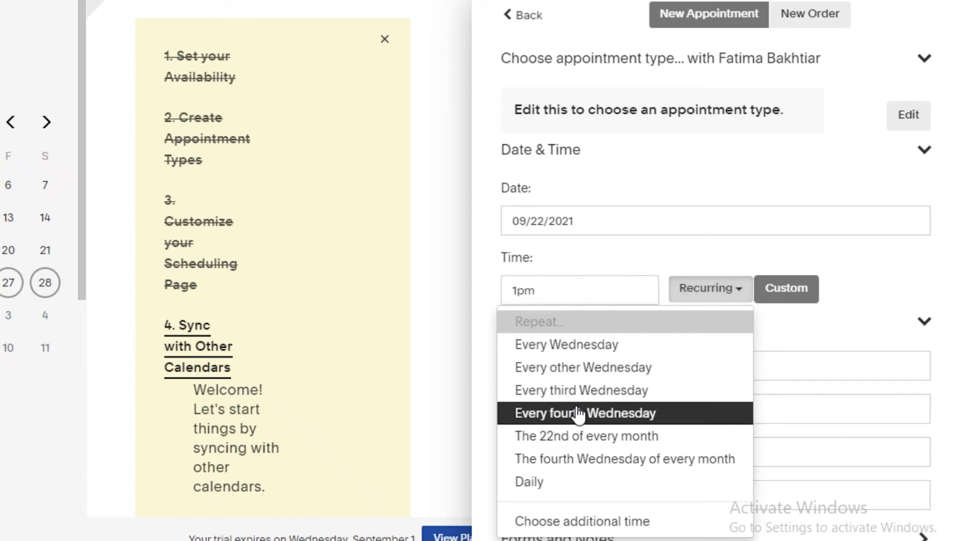
pyautogui.click(672, 297)
pyautogui.click(673, 296)
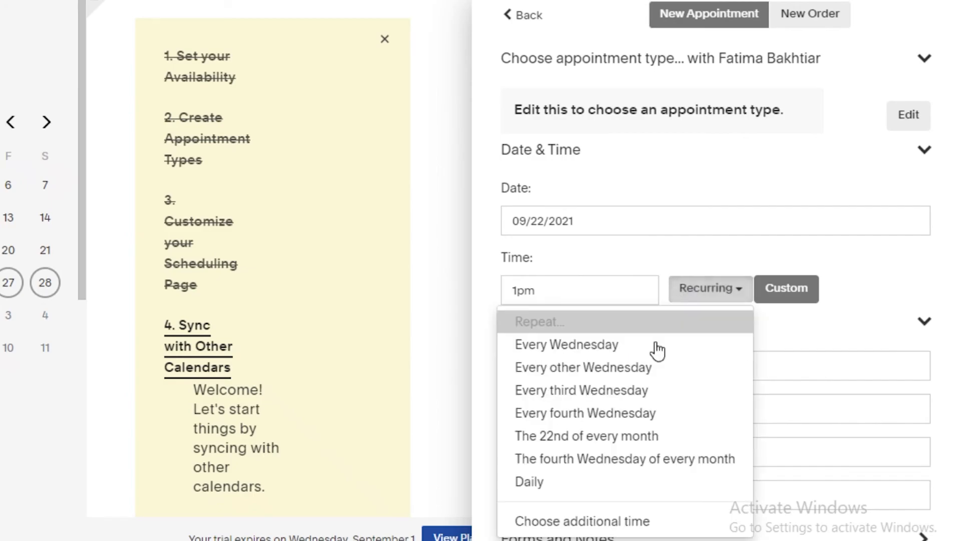
pyautogui.click(745, 290)
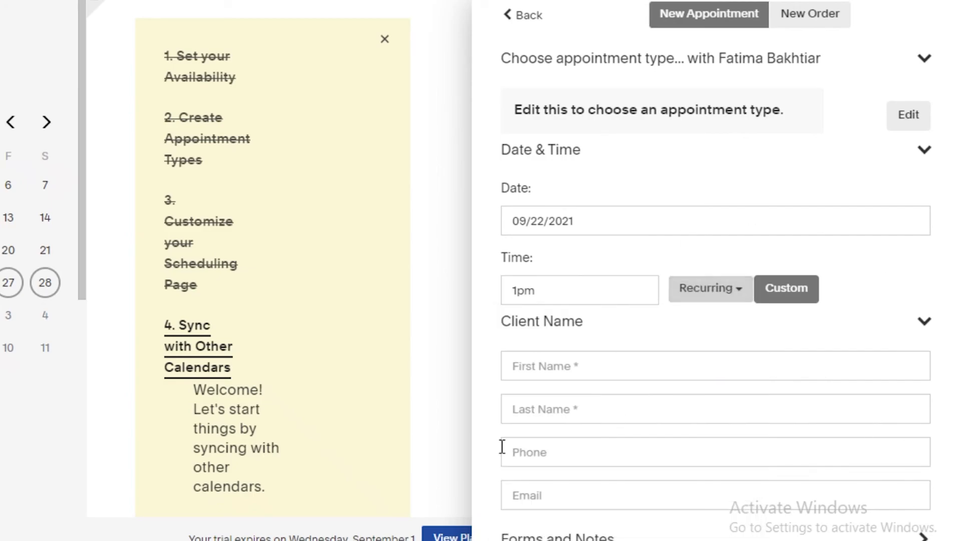
# Look over the rest of the appointment form and leave it unsaved, returning to the weekly calendar.
pyautogui.click(560, 365)
pyautogui.scroll(-5, 734, 373)
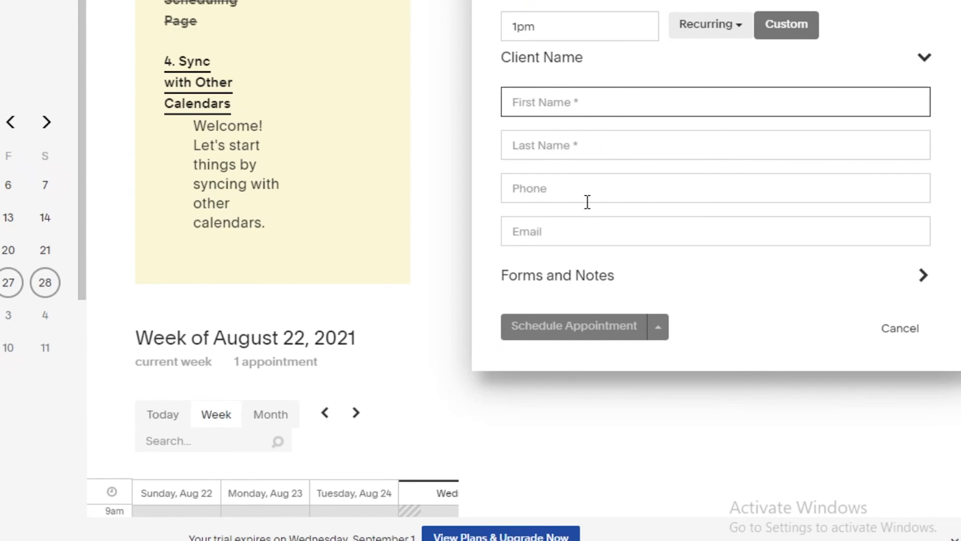
pyautogui.scroll(5, 801, 141)
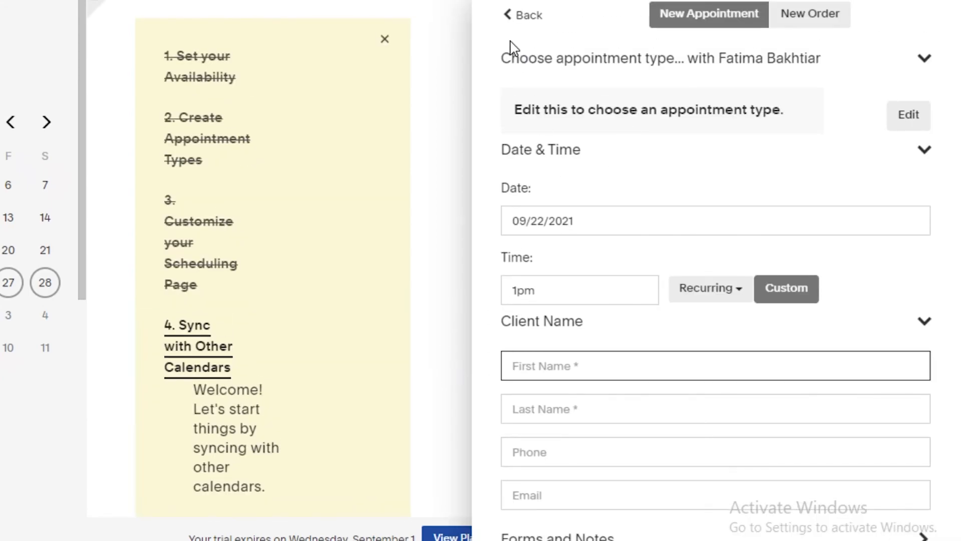
pyautogui.click(520, 15)
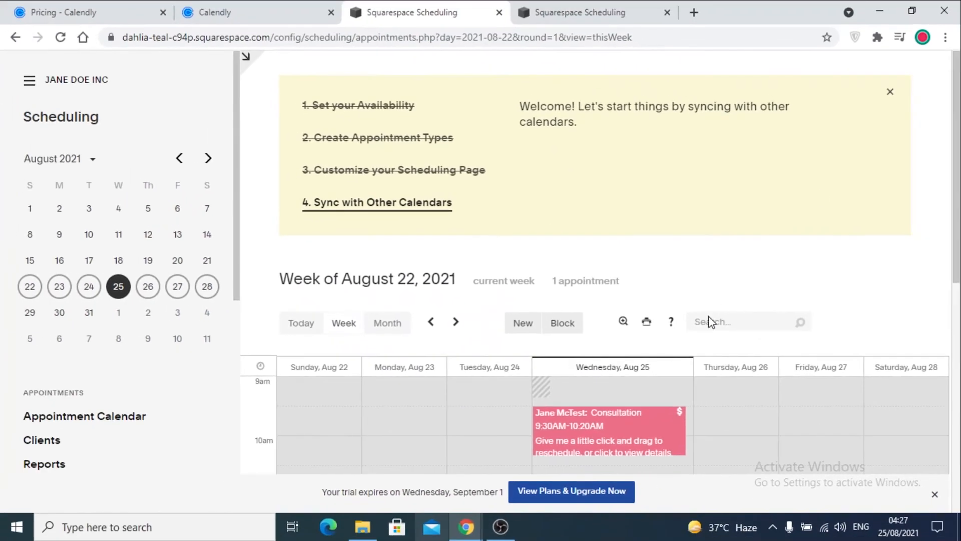
# Compare the weekly appointment calendar with Calendly's scheduled events page.
pyautogui.scroll(-5, 931, 270)
pyautogui.scroll(-2, 694, 289)
pyautogui.scroll(3, 695, 289)
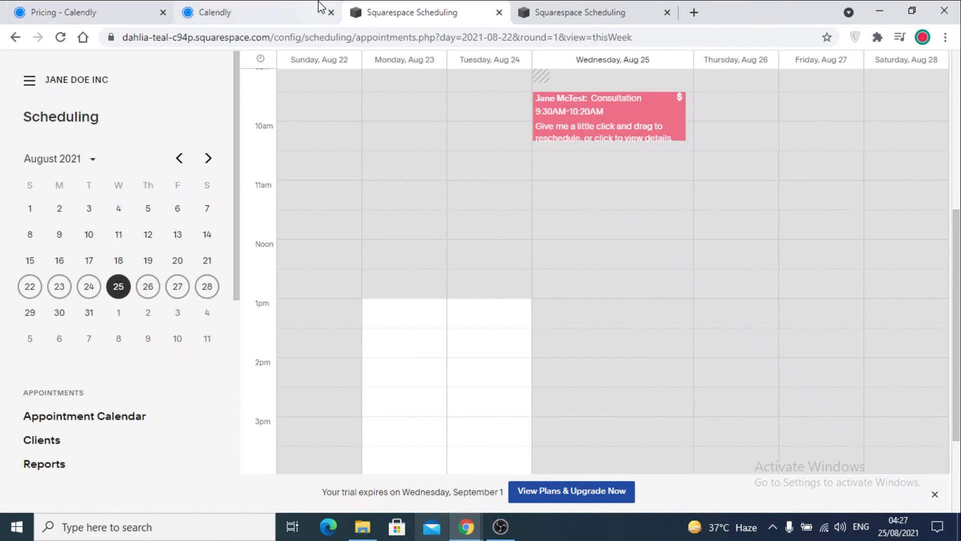
pyautogui.click(303, 10)
pyautogui.scroll(-3, 510, 332)
pyautogui.scroll(3, 500, 331)
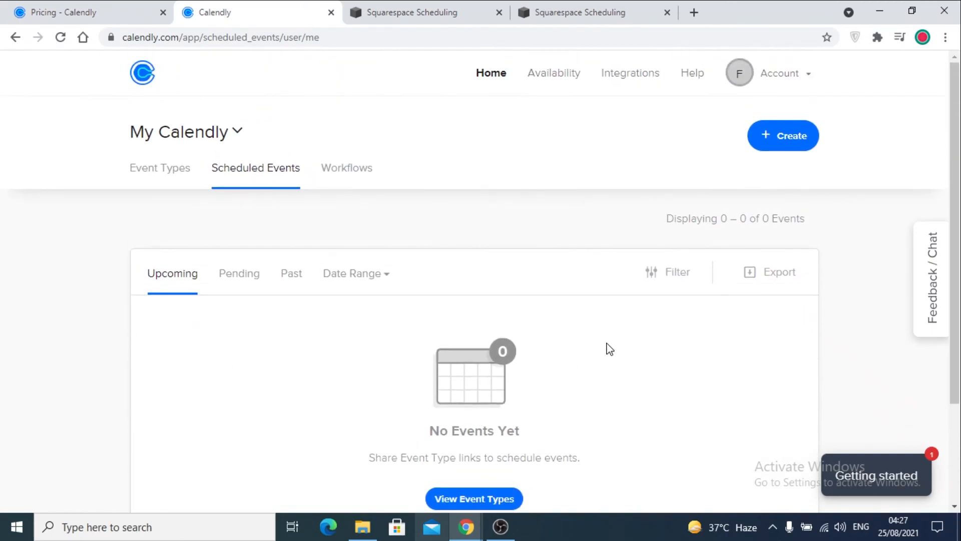
pyautogui.click(395, 11)
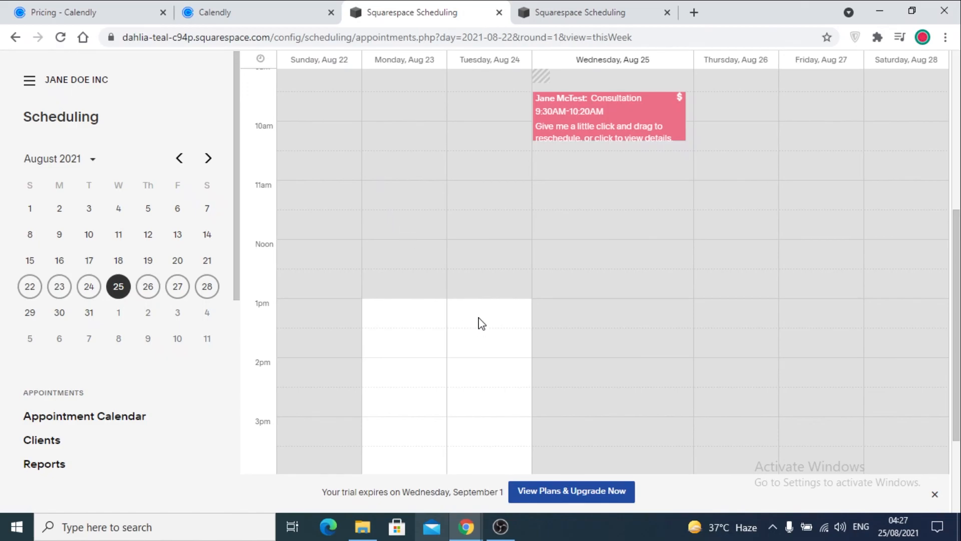
# Review the plans on Calendly's pricing page and return to the Squarespace Scheduling weekly calendar.
pyautogui.click(21, 11)
pyautogui.scroll(-5, 441, 382)
pyautogui.scroll(4, 427, 273)
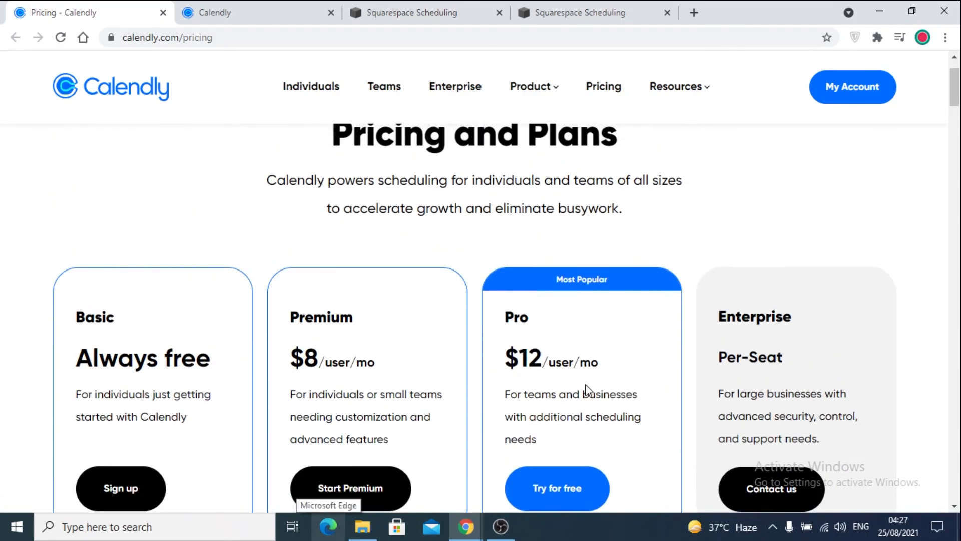
pyautogui.scroll(-4, 285, 407)
pyautogui.scroll(2, 463, 211)
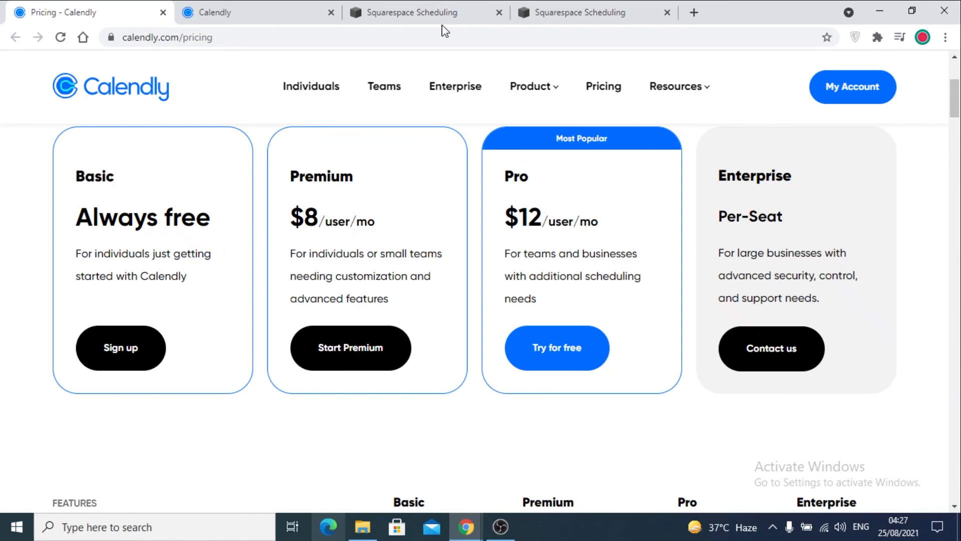
pyautogui.click(425, 12)
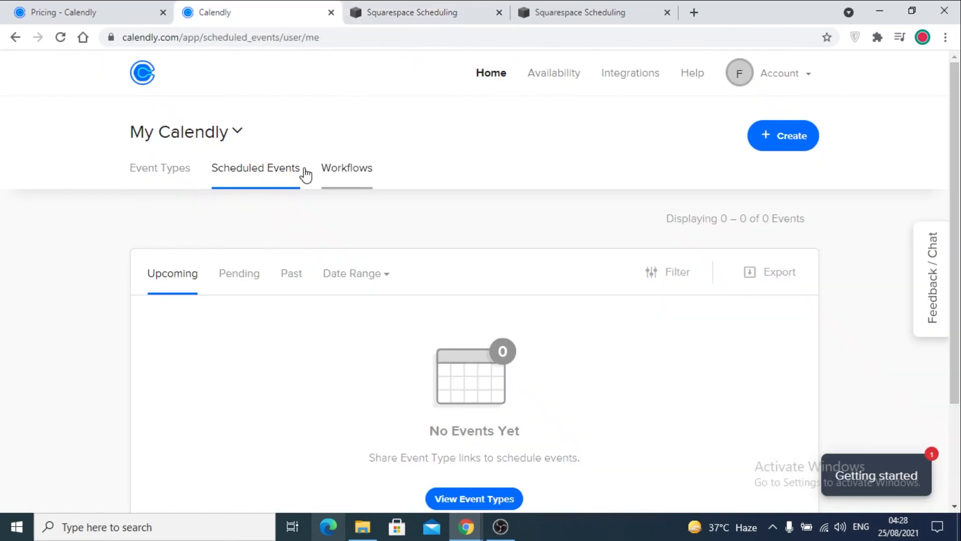
pyautogui.click(425, 11)
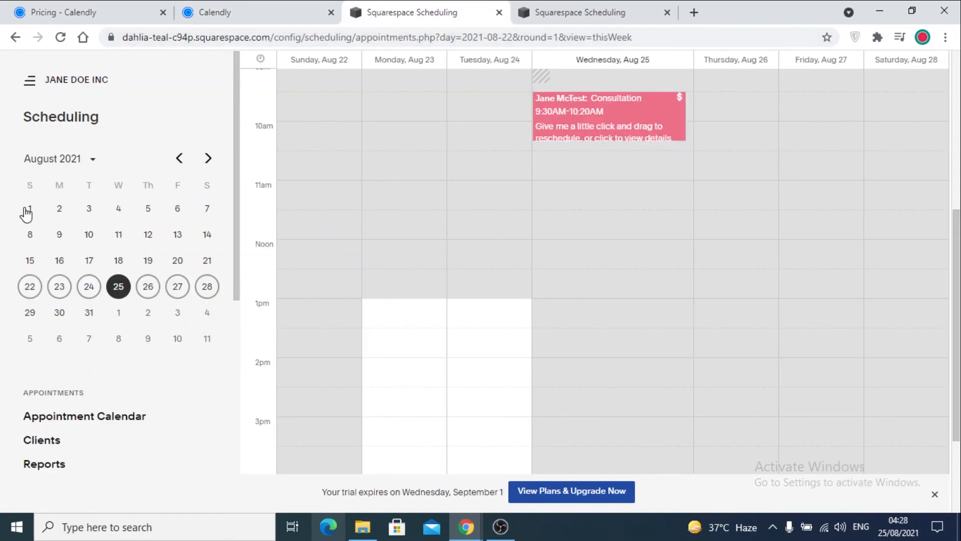